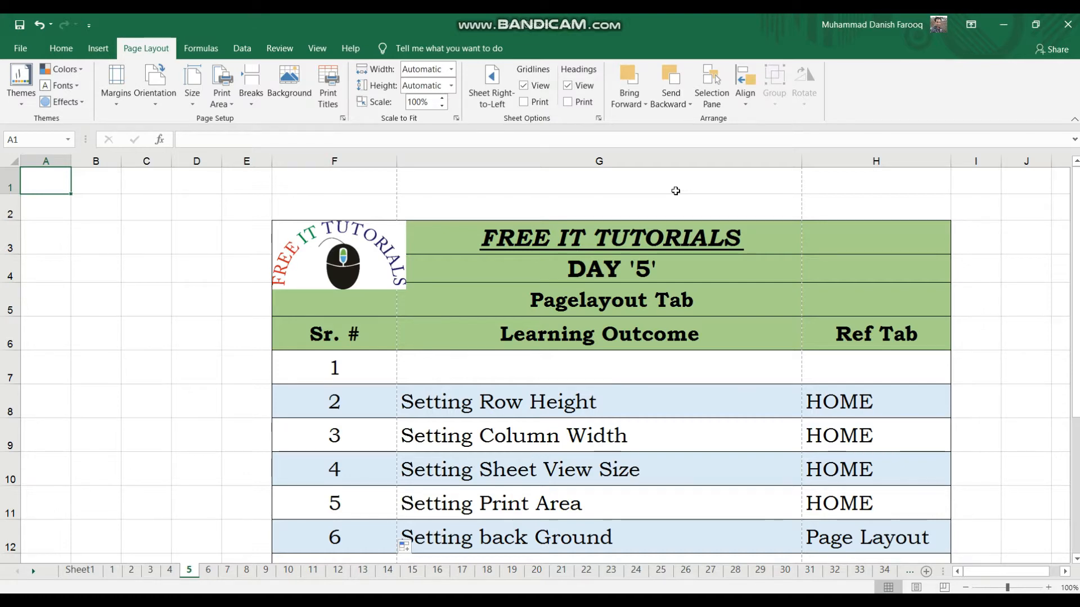
pyautogui.scroll(-2, 675, 192)
pyautogui.scroll(2, 675, 192)
pyautogui.click(4, 237)
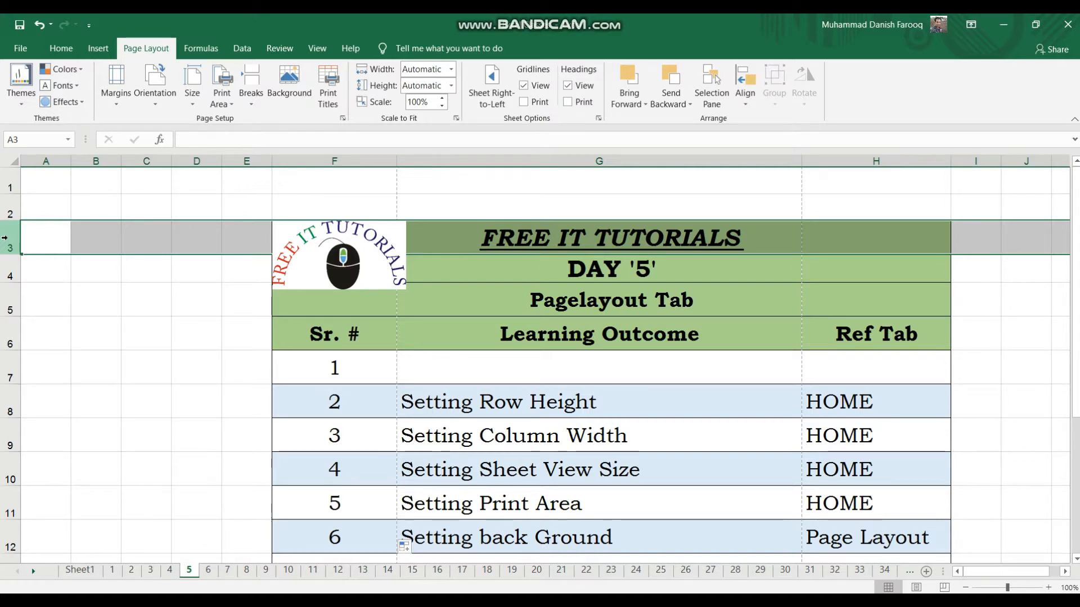
pyautogui.click(153, 379)
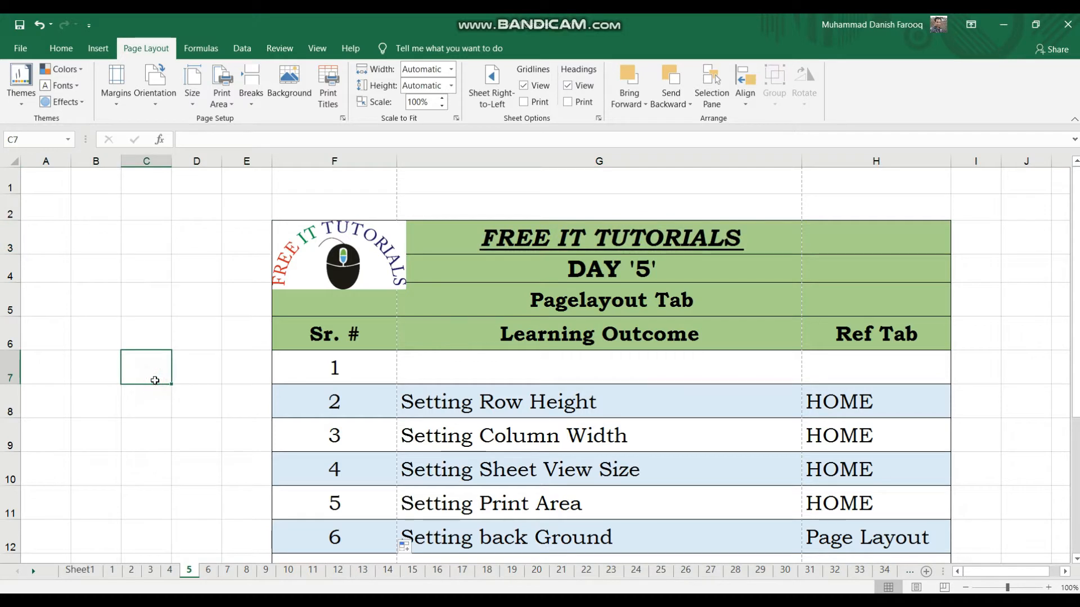
pyautogui.click(445, 401)
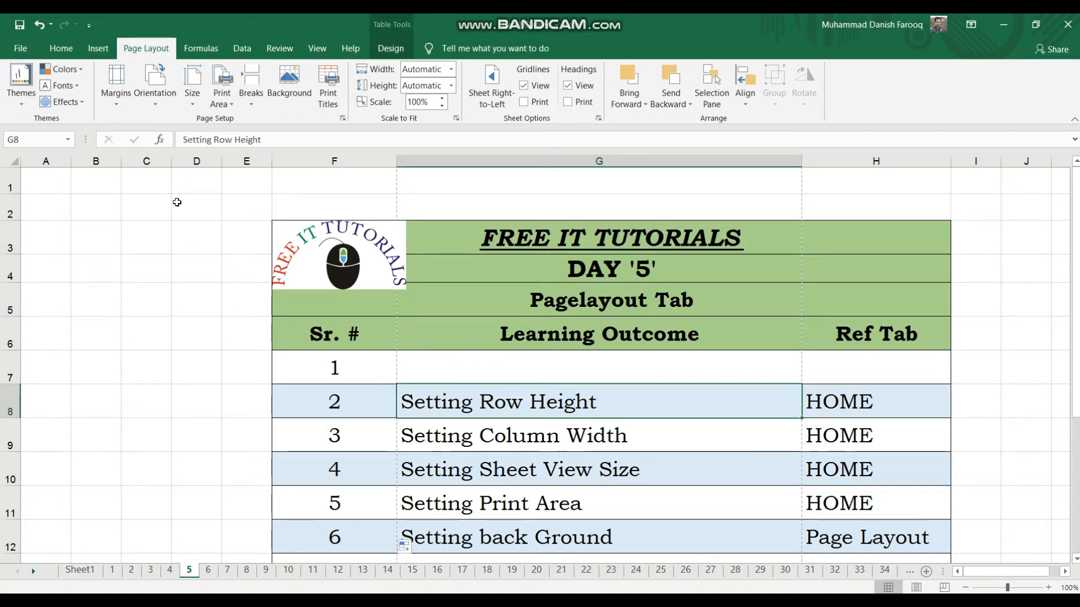
# - Enter the text "I am doing a job" in cell C2
pyautogui.click(150, 209)
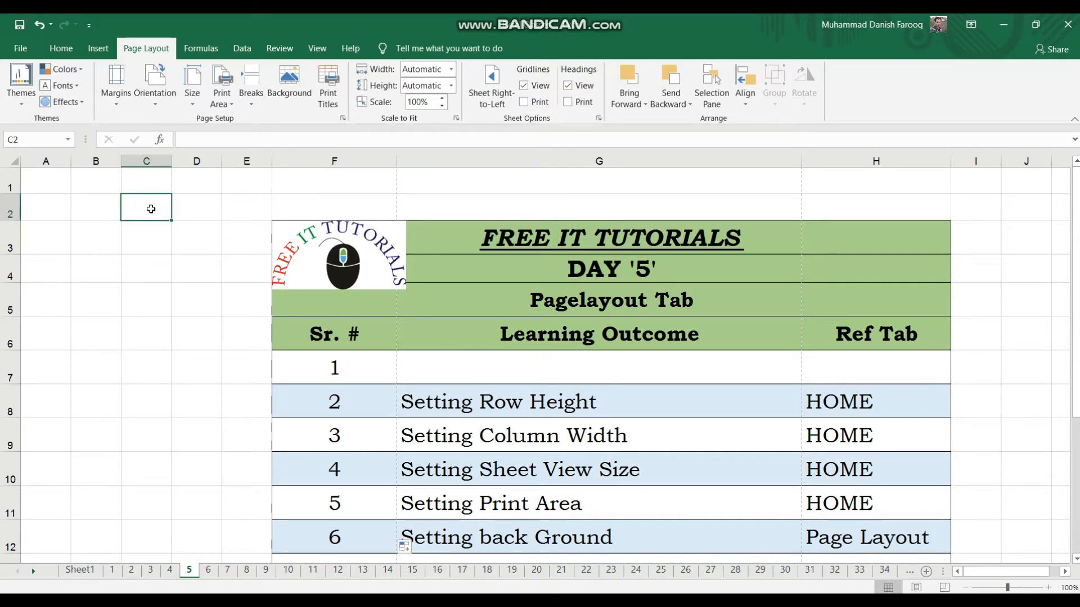
pyautogui.write('I am')
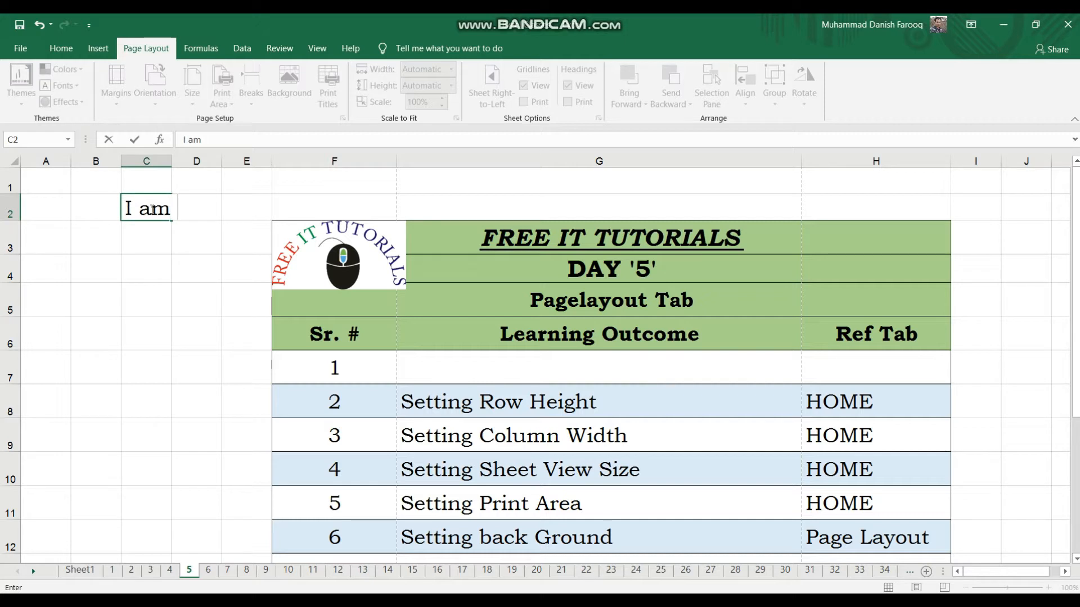
pyautogui.write(' doing ')
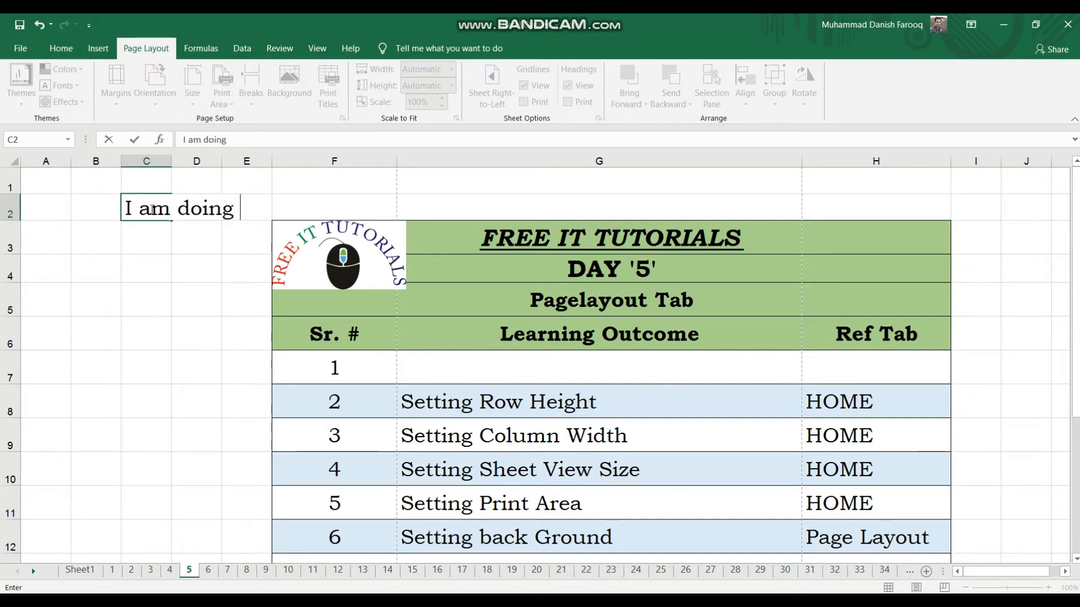
pyautogui.write('a job')
pyautogui.press('Return')
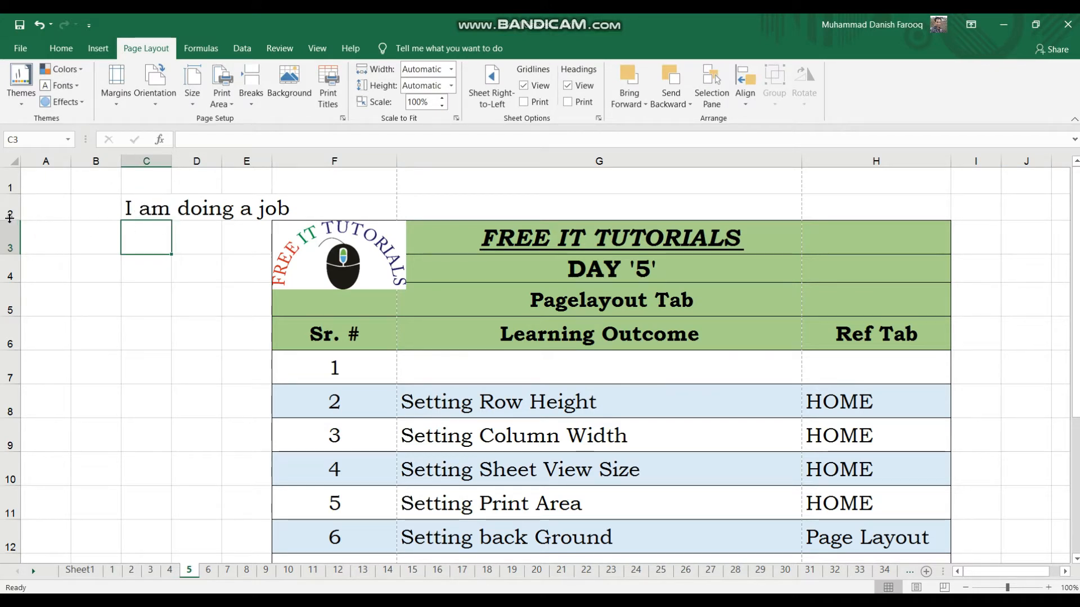
pyautogui.moveTo(10, 217); pyautogui.dragTo(10, 220)
# - Enlarge the font of the text in cell C2 step by step to size 72
pyautogui.click(132, 206)
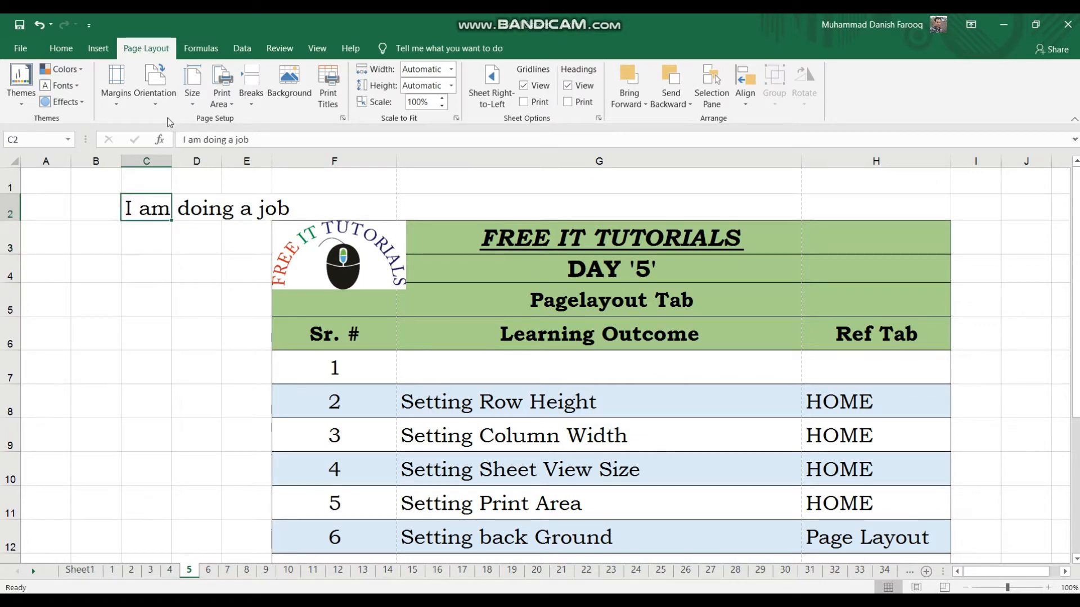
pyautogui.click(60, 48)
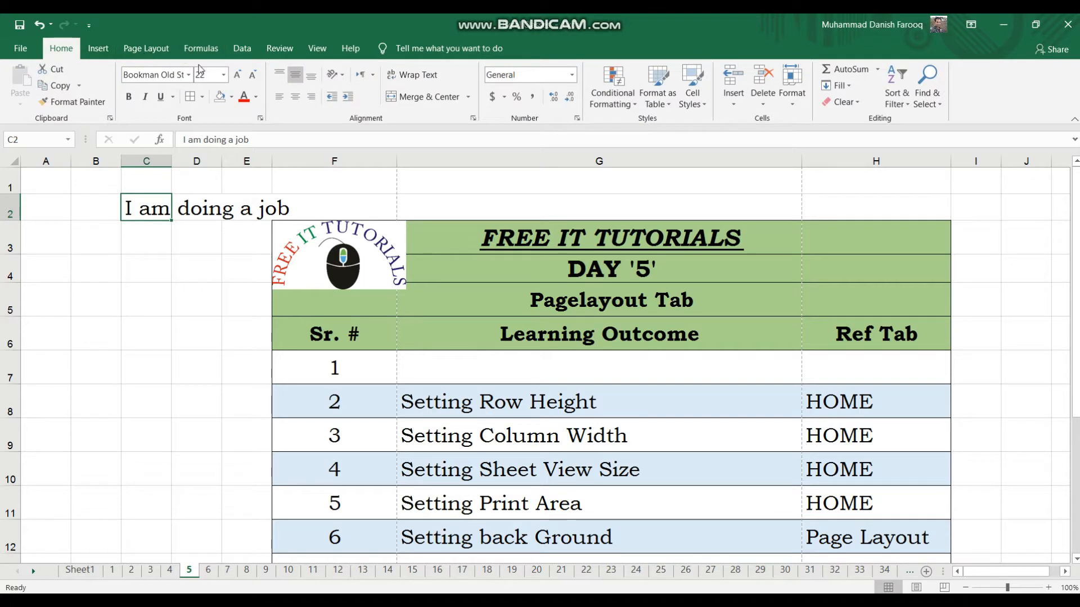
pyautogui.click(237, 75)
pyautogui.click(236, 74)
pyautogui.click(236, 75)
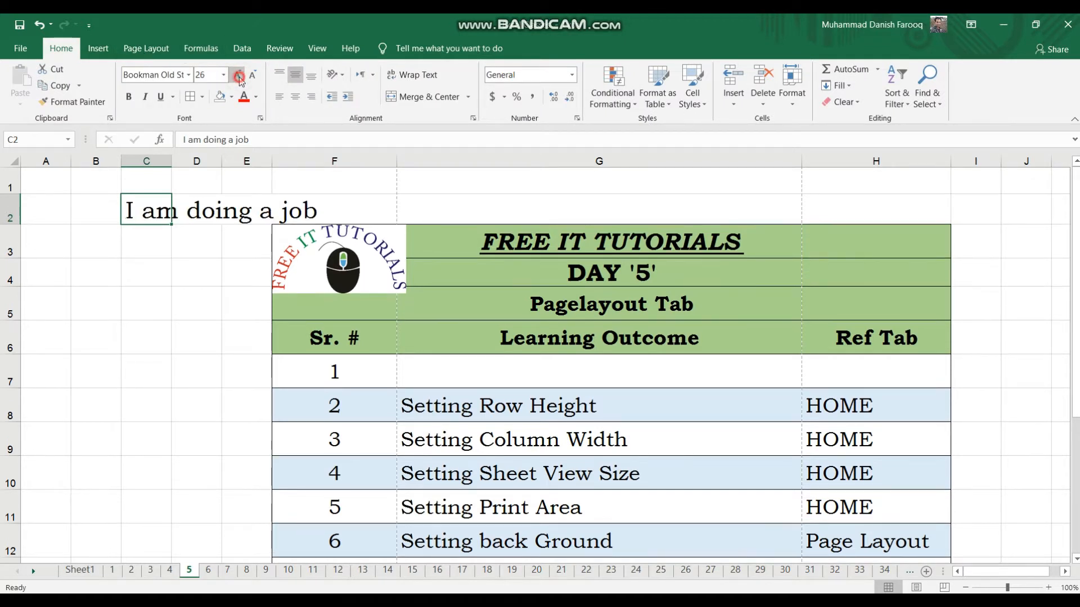
pyautogui.click(237, 75)
pyautogui.click(237, 75)
pyautogui.click(237, 75)
pyautogui.click(237, 75)
pyautogui.click(237, 75)
pyautogui.click(237, 75)
pyautogui.click(237, 75)
pyautogui.click(237, 75)
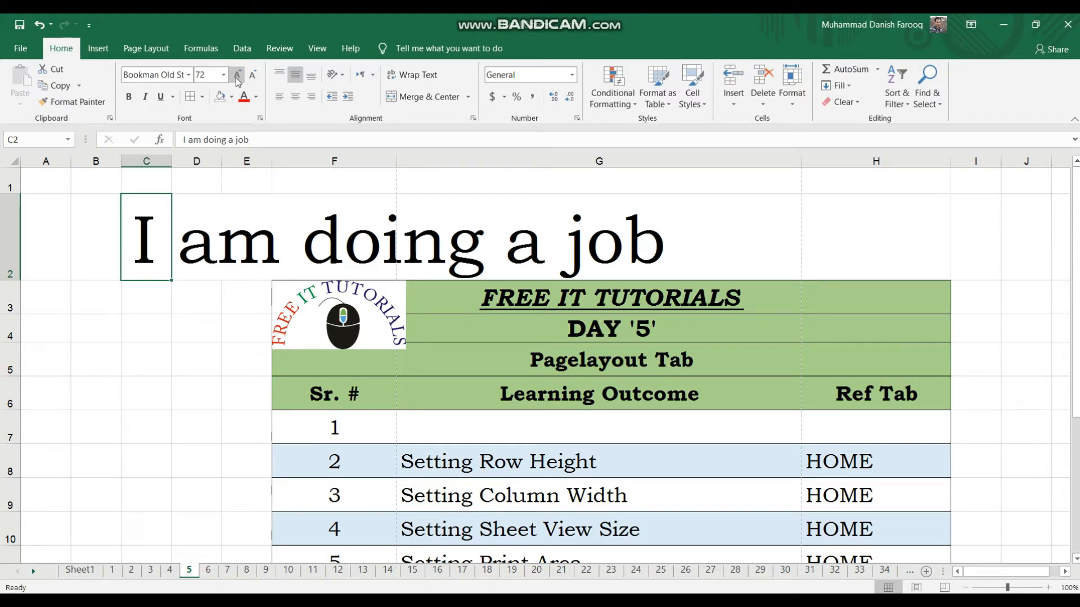
# - Reduce the font of the text in cell C2 step by step to size 16
pyautogui.click(250, 79)
pyautogui.click(250, 79)
pyautogui.click(250, 79)
pyautogui.click(250, 79)
pyautogui.click(251, 79)
pyautogui.click(251, 79)
pyautogui.click(252, 79)
pyautogui.click(251, 79)
pyautogui.click(251, 78)
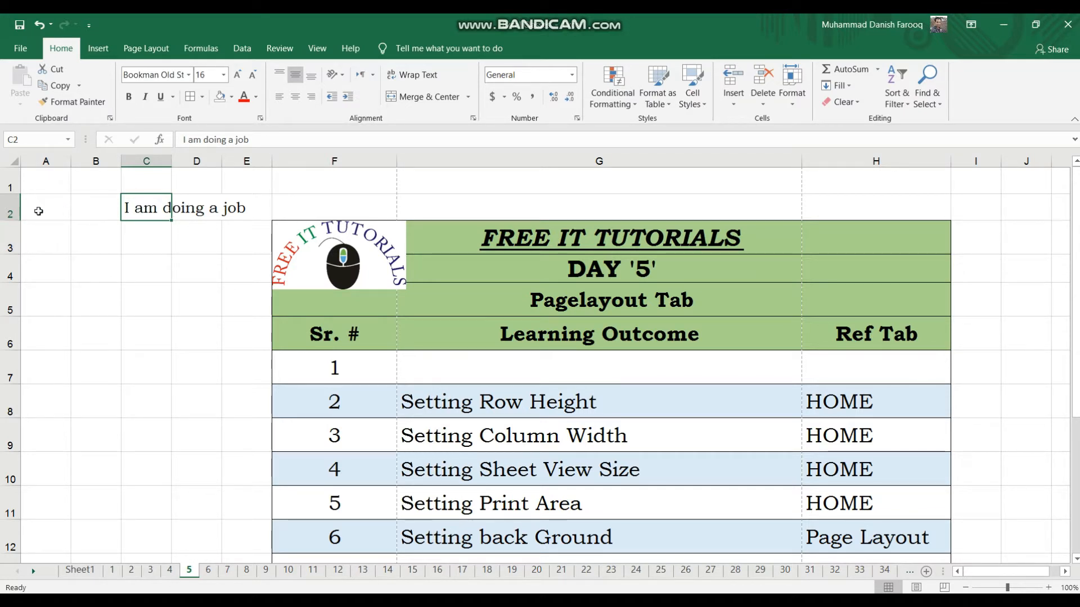
# - Resize row 2 freehand by its lower border: make it very tall, shrink it to 6.60, and bring it up to 25.2
pyautogui.click(10, 207)
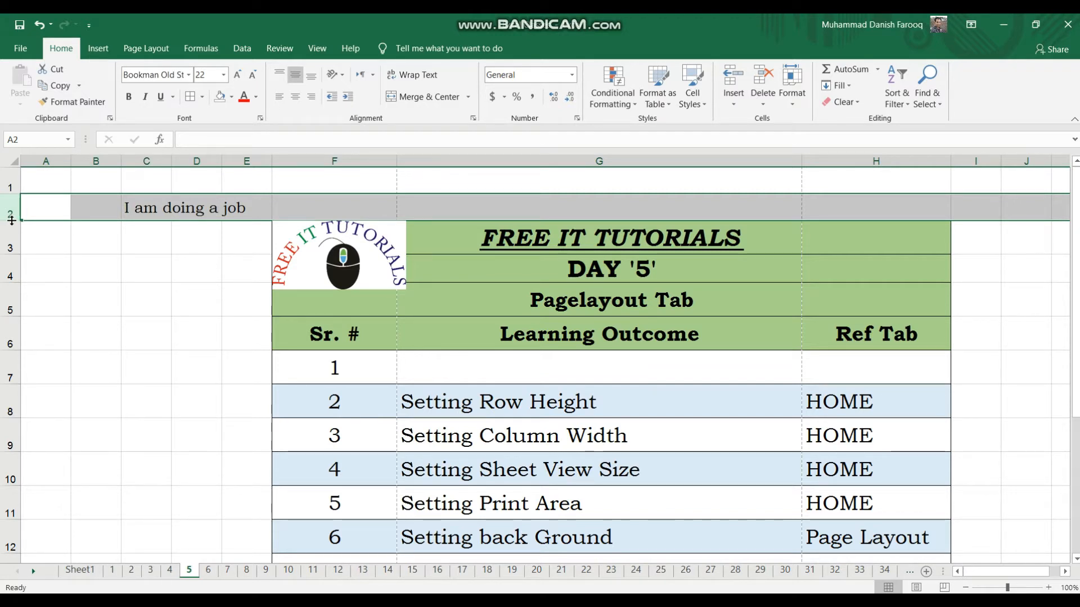
pyautogui.moveTo(11, 220); pyautogui.dragTo(8, 354)
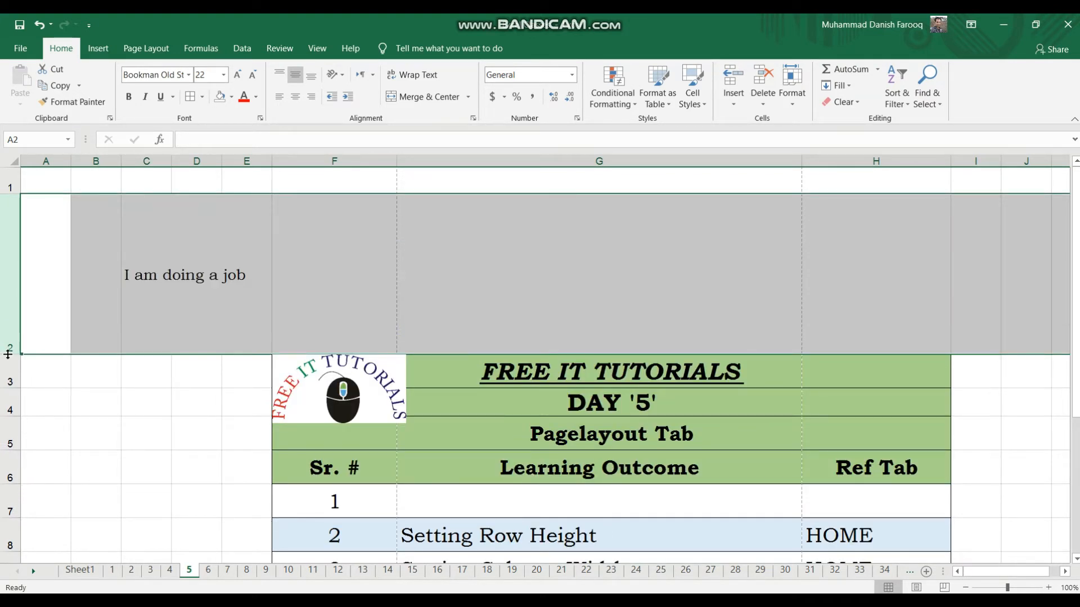
pyautogui.moveTo(8, 355); pyautogui.dragTo(1, 200)
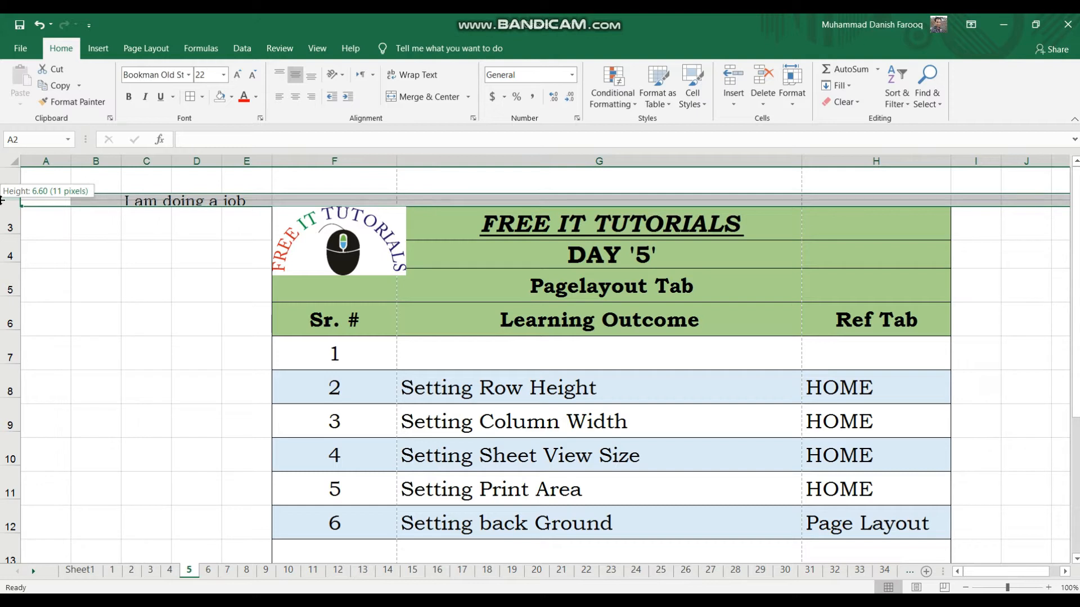
pyautogui.moveTo(2, 200); pyautogui.dragTo(2, 200)
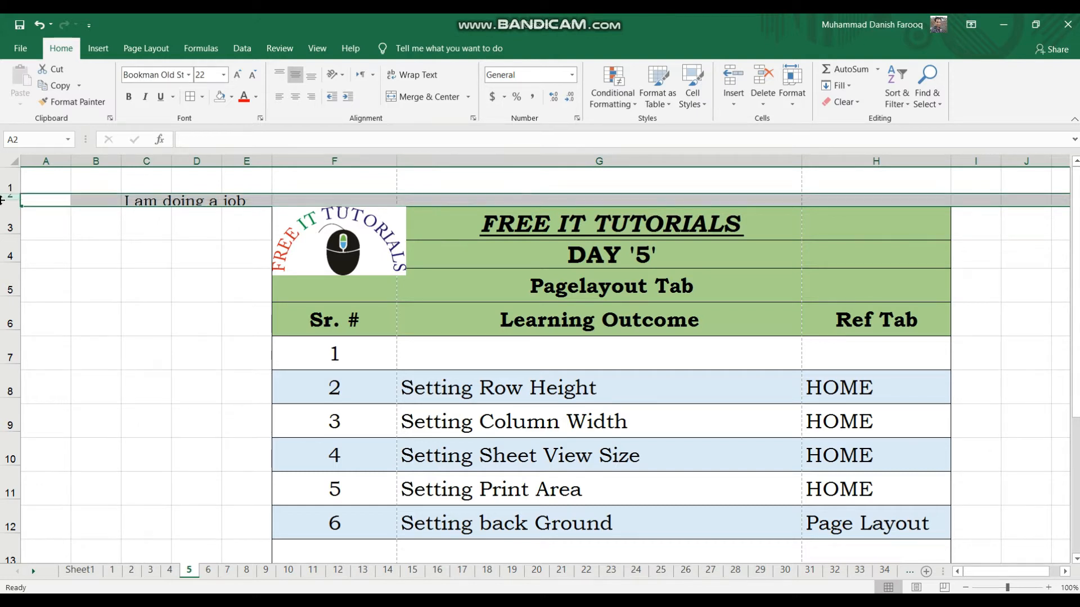
pyautogui.moveTo(1, 200); pyautogui.dragTo(2, 217)
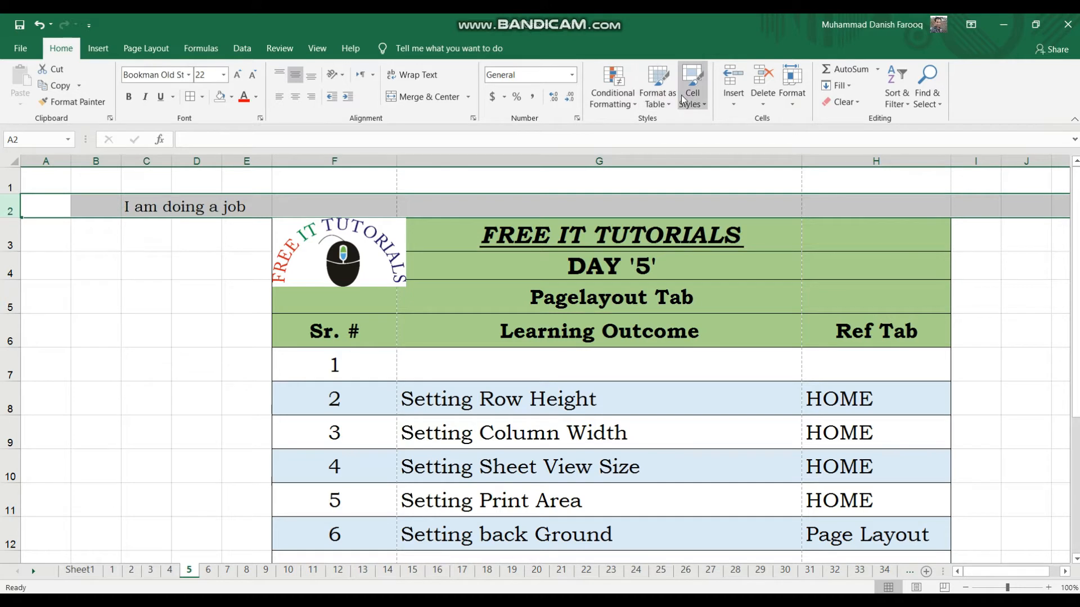
# - Set the height of the selected row 2 to exactly 30
pyautogui.click(791, 99)
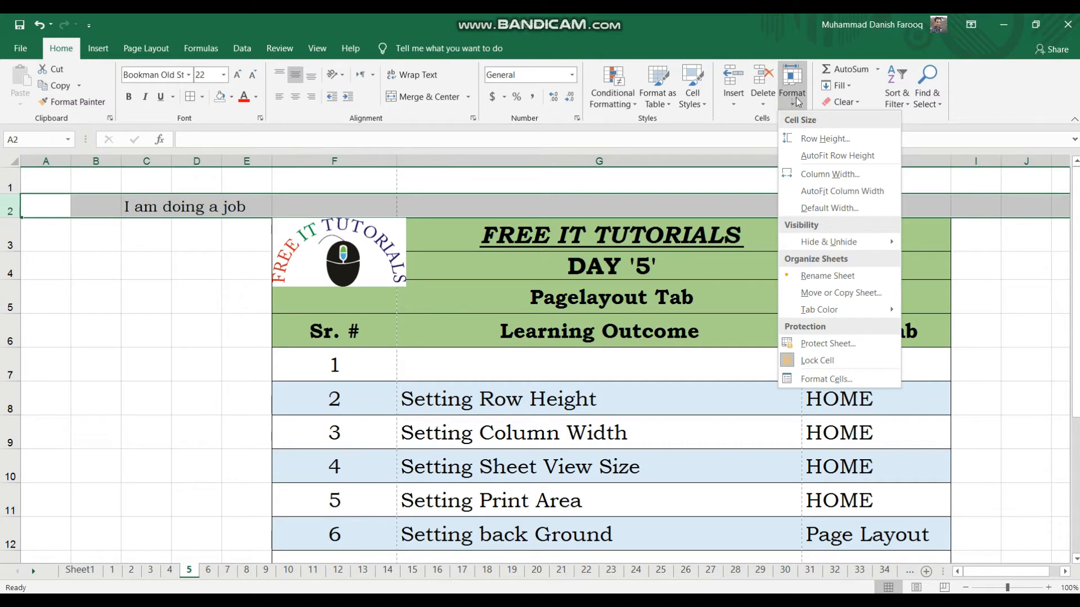
pyautogui.click(821, 138)
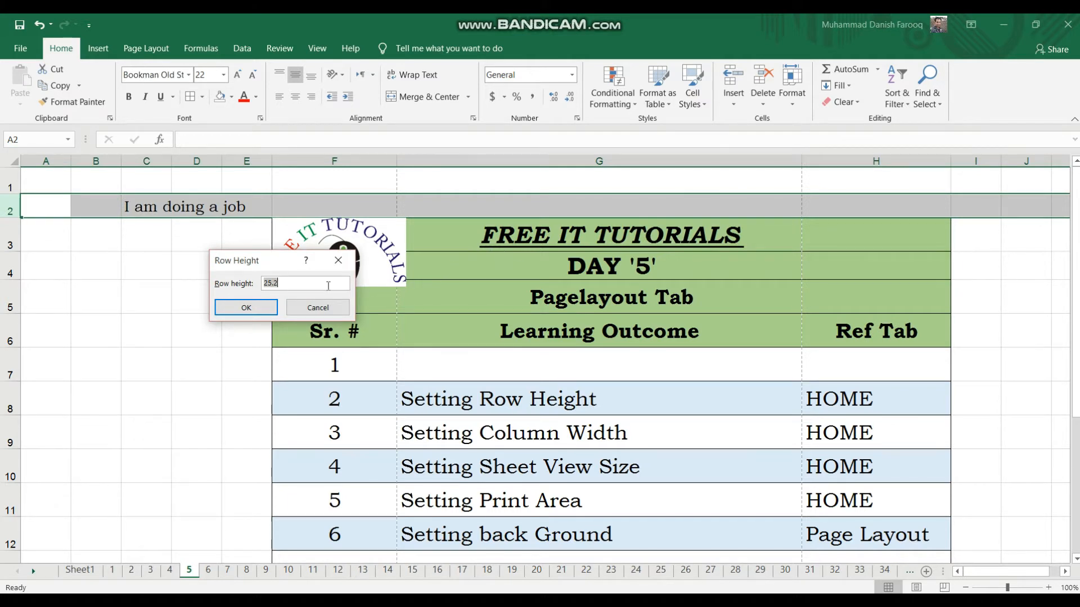
pyautogui.write('30')
pyautogui.press('Return')
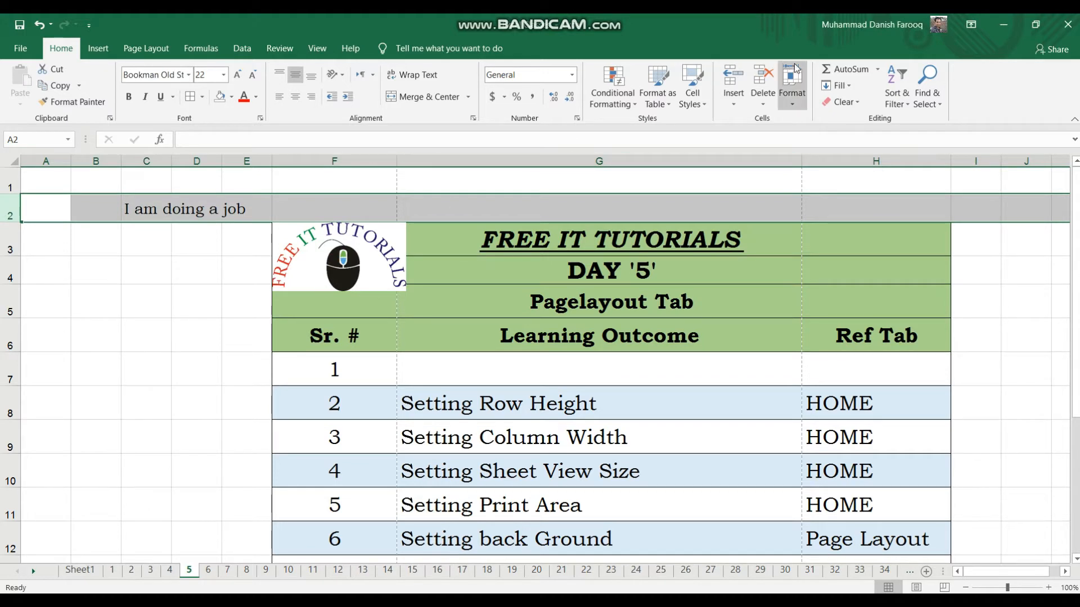
# - Set the height of row 2 to 128, and autofit the row to its contents
pyautogui.click(793, 90)
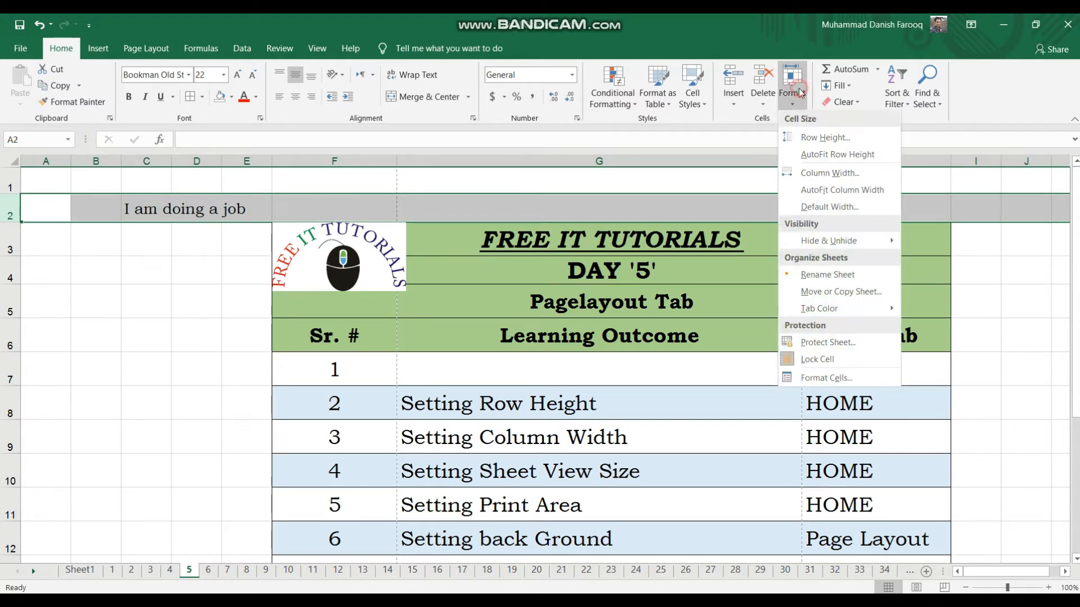
pyautogui.click(822, 138)
pyautogui.write('128')
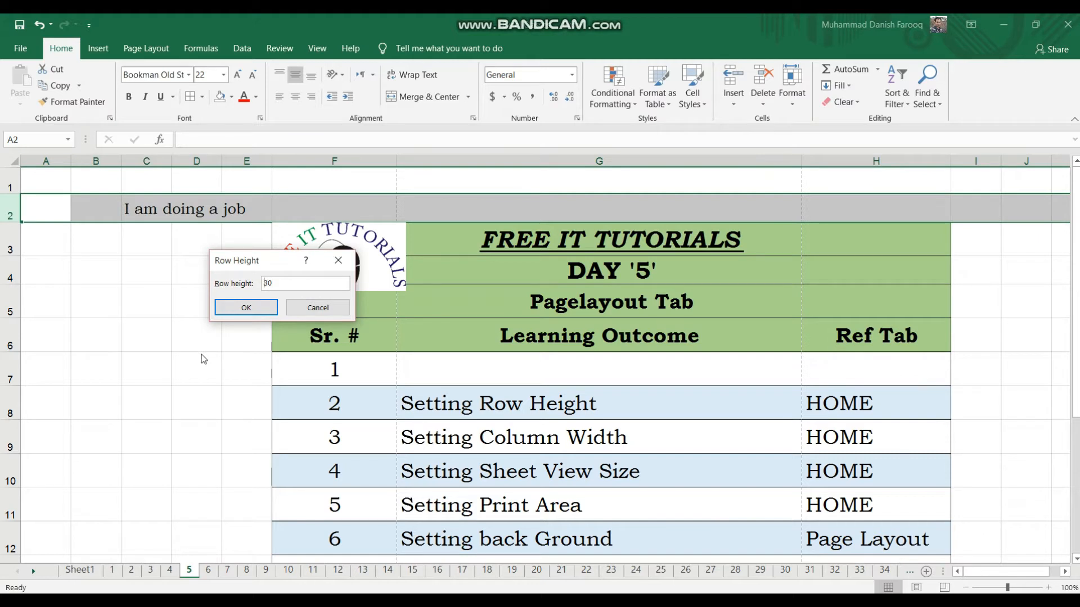
pyautogui.press('Return')
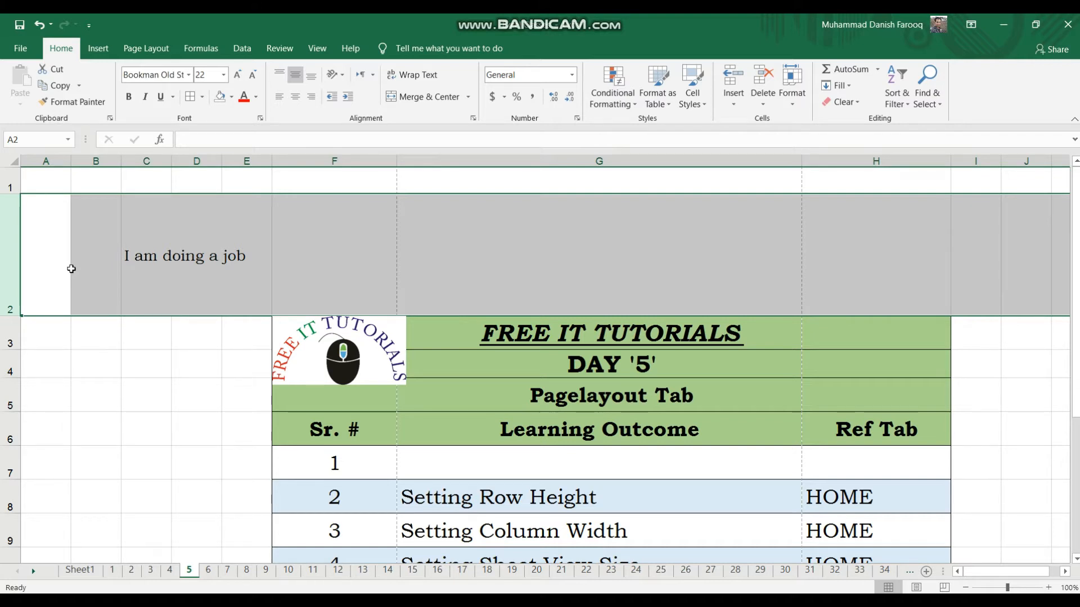
pyautogui.click(119, 359)
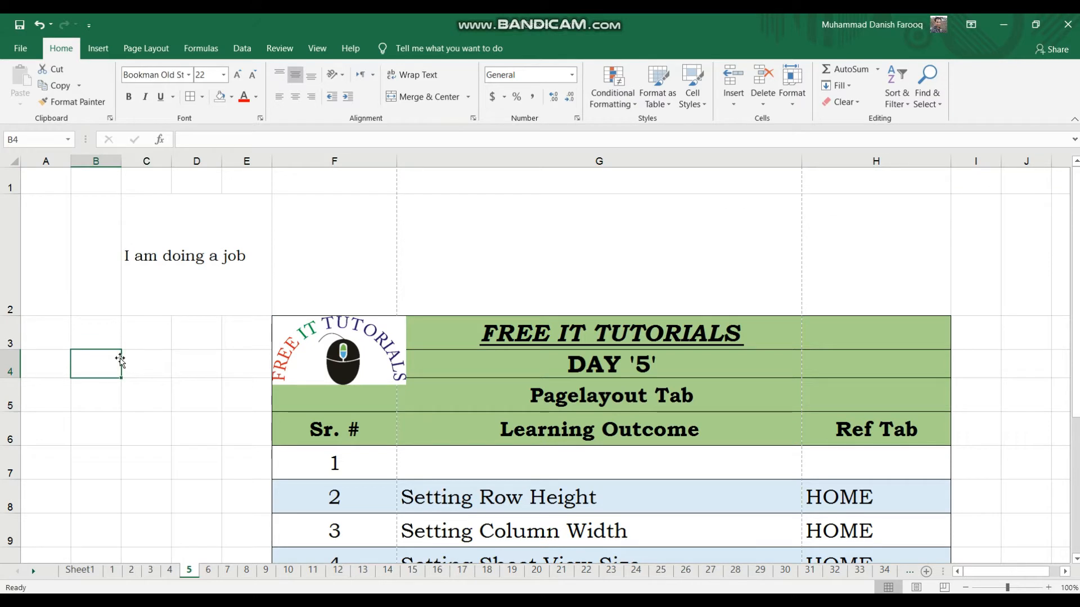
pyautogui.doubleClick(20, 316)
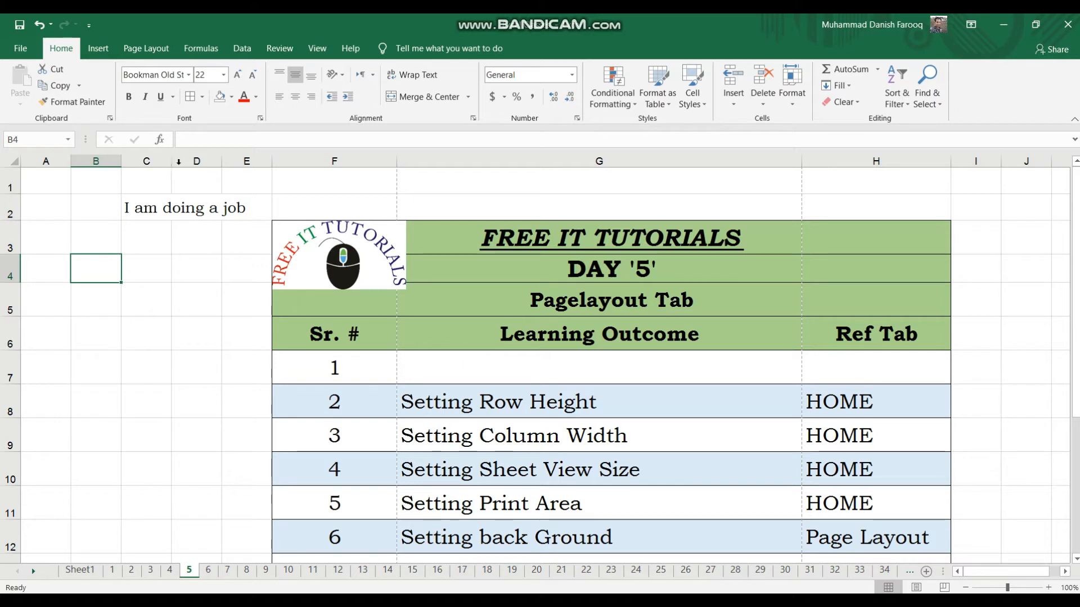
# - Set the width of column E to exactly 12.3
pyautogui.click(243, 161)
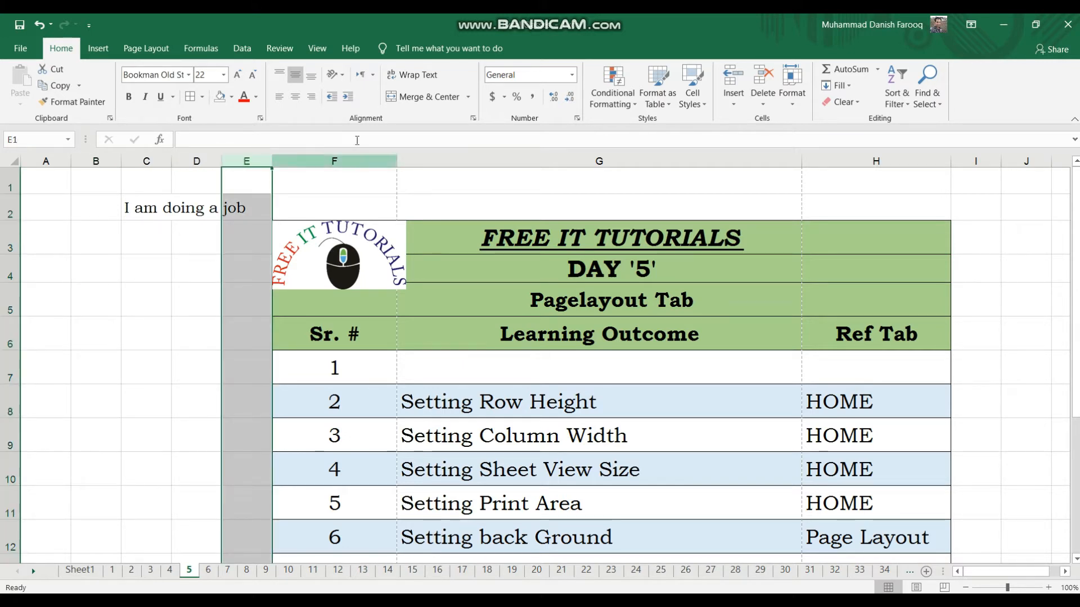
pyautogui.click(804, 100)
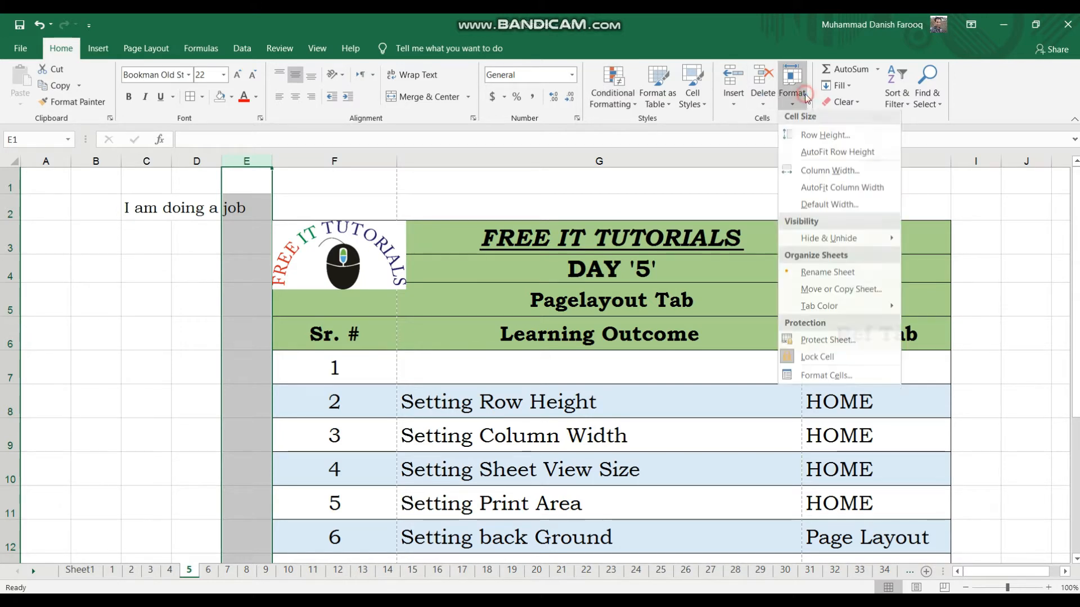
pyautogui.click(832, 172)
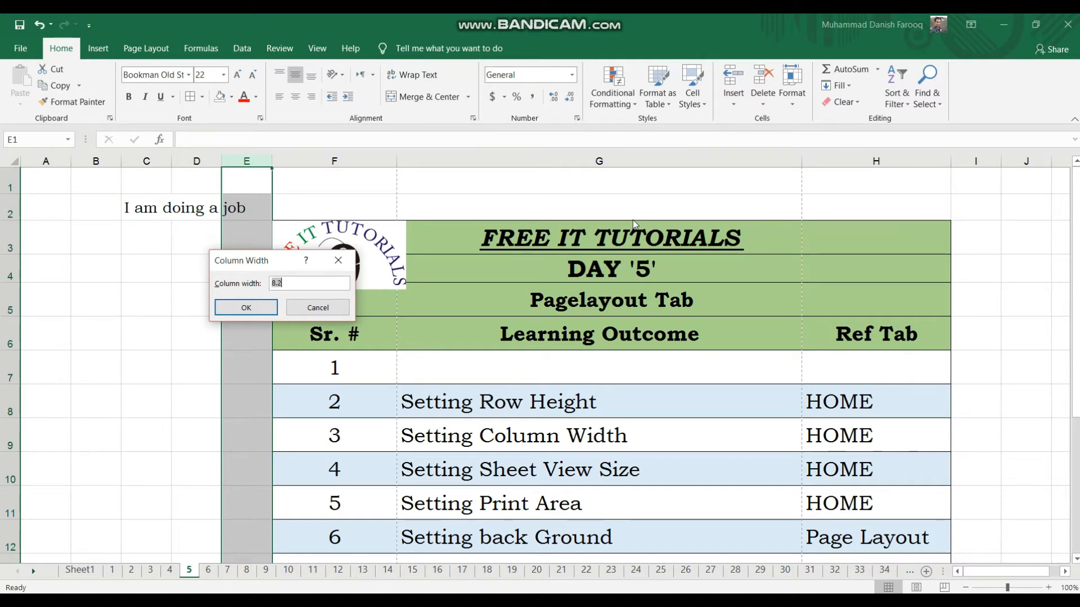
pyautogui.write('12.3')
pyautogui.press('Return')
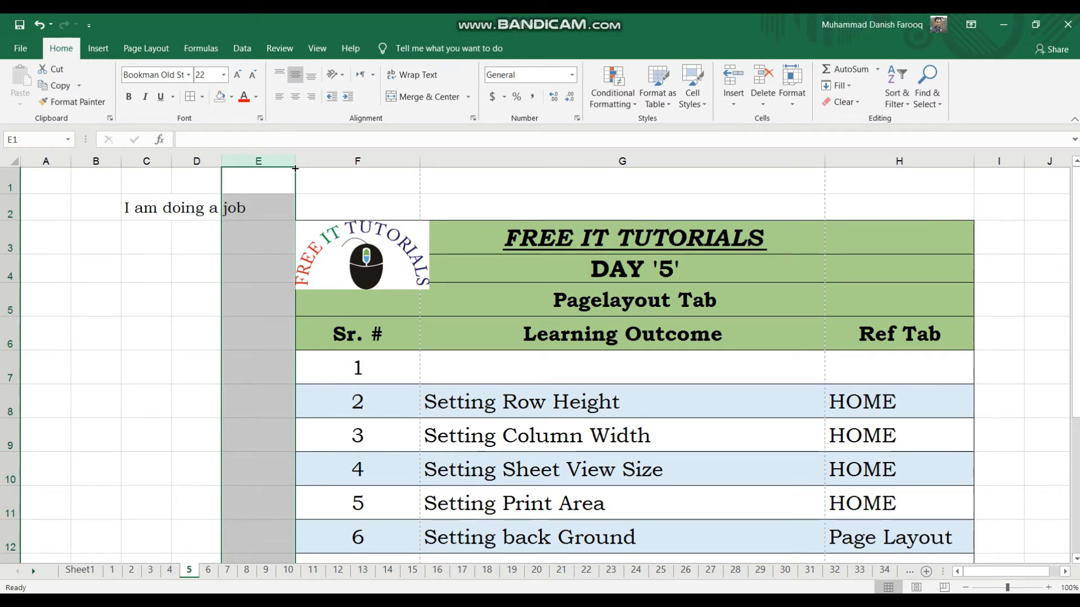
# - Widen column E further by moving its border with column F freehand
pyautogui.click(334, 184)
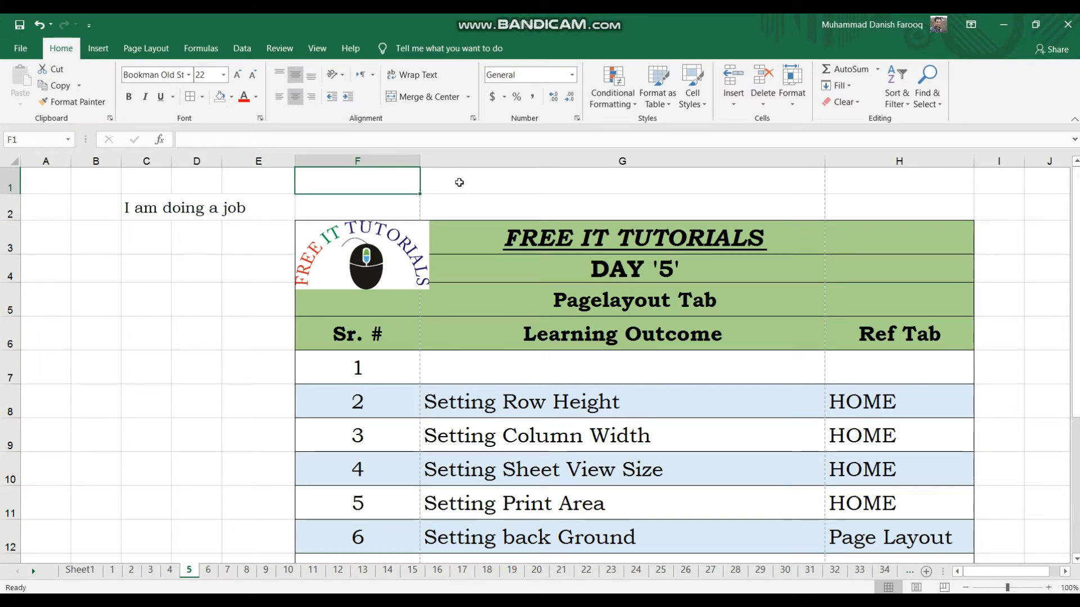
pyautogui.click(289, 180)
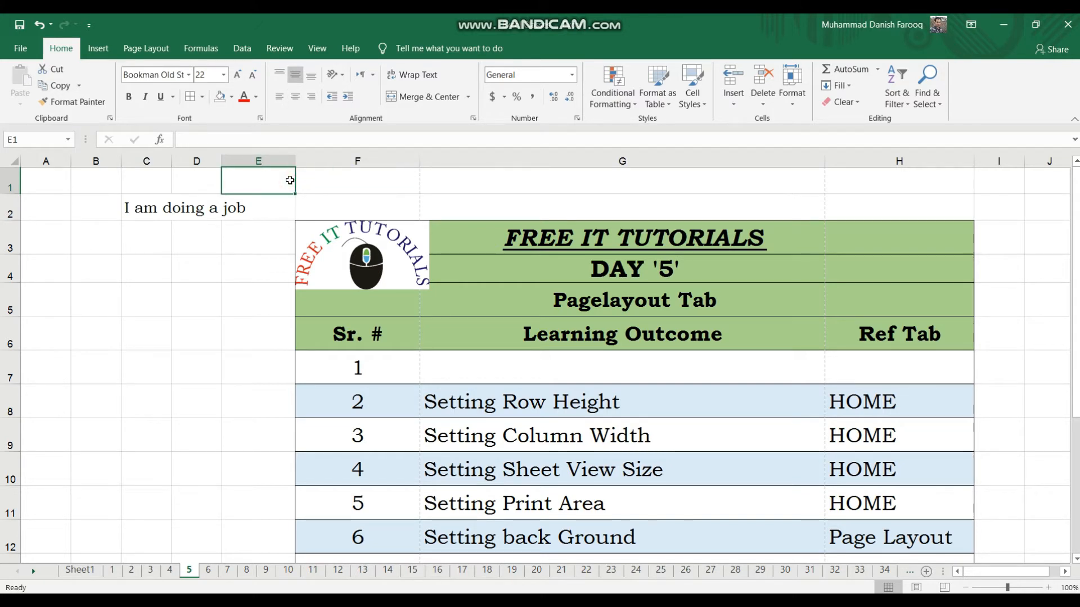
pyautogui.click(319, 177)
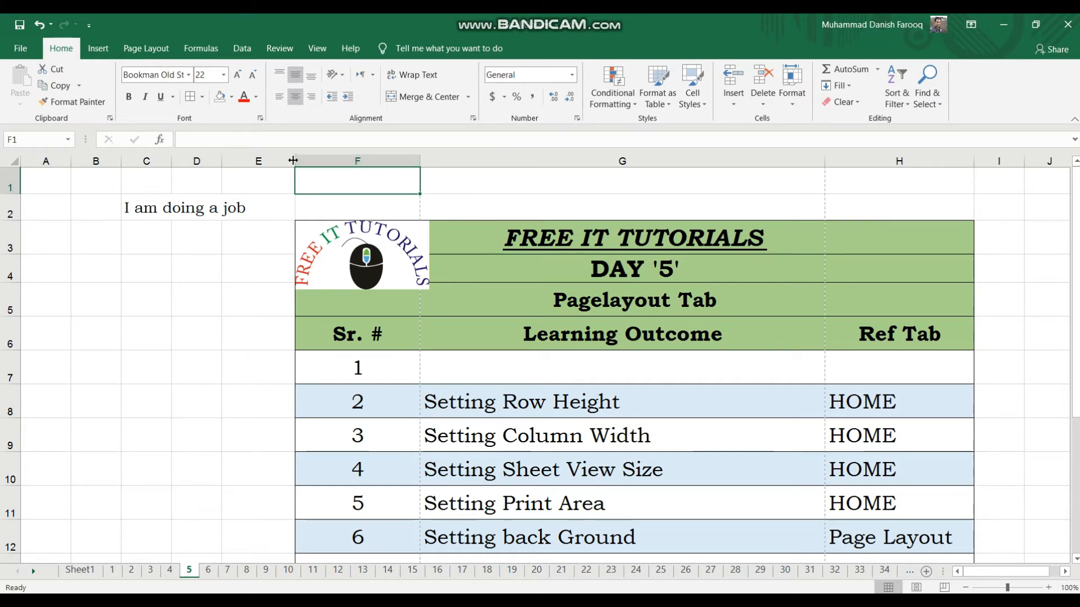
pyautogui.moveTo(294, 160); pyautogui.dragTo(329, 164)
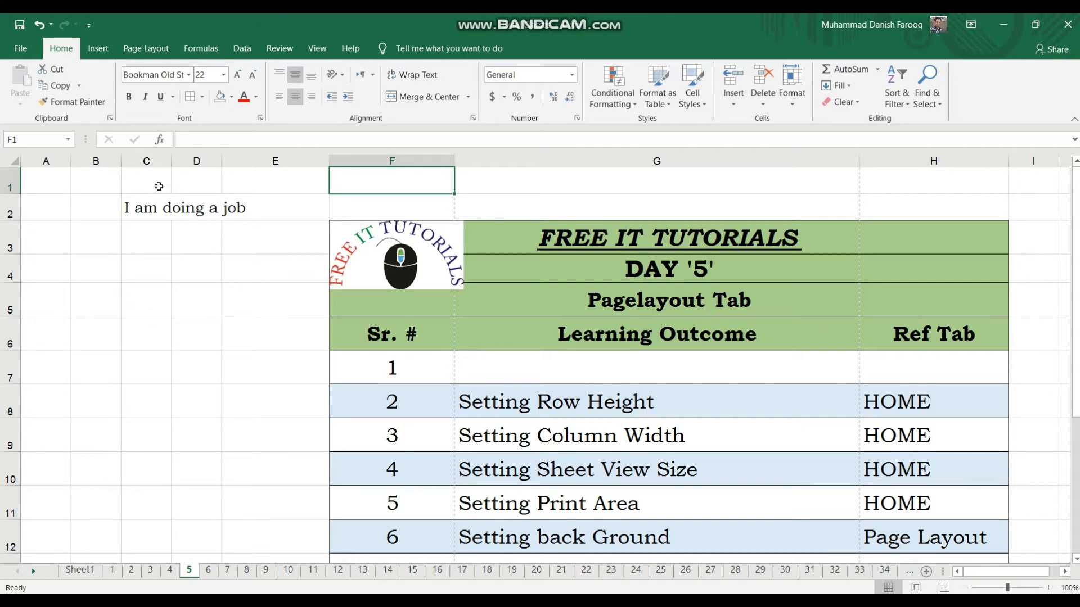
# - Select columns C, E, G and H together and resize them to one equal width freehand by moving column C's border outward
pyautogui.click(153, 161)
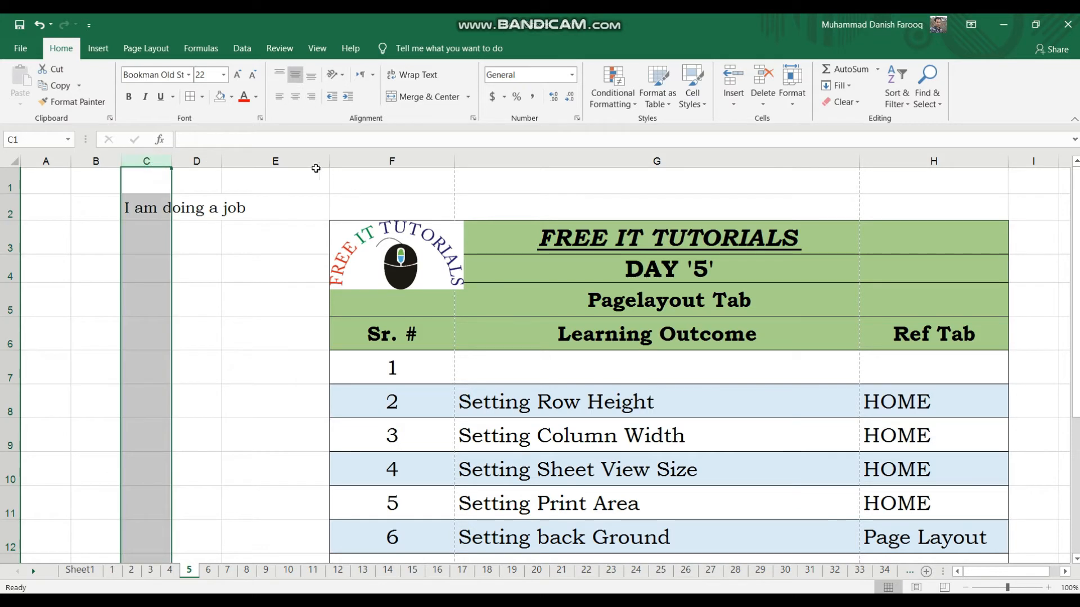
pyautogui.keyDown('ctrl'); pyautogui.click(295, 162); pyautogui.keyUp('ctrl')
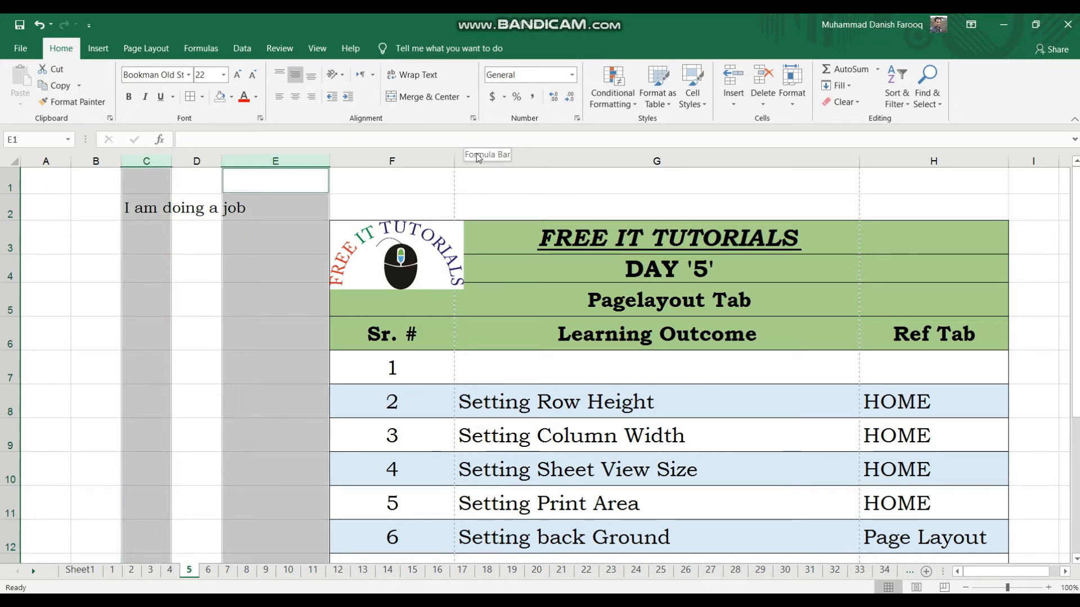
pyautogui.keyDown('ctrl'); pyautogui.click(534, 160); pyautogui.keyUp('ctrl')
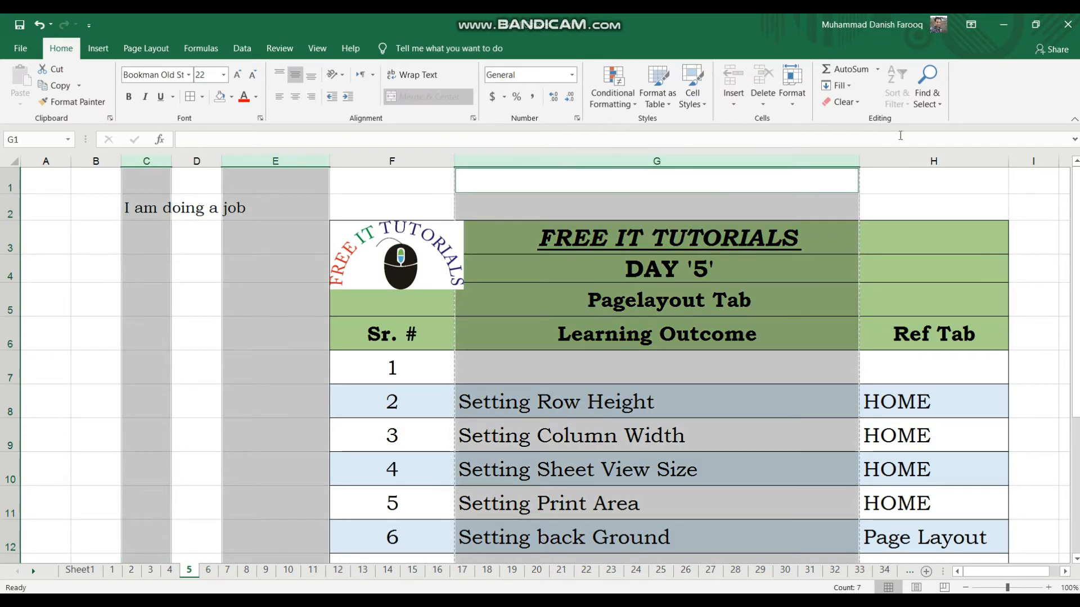
pyautogui.keyDown('ctrl'); pyautogui.click(931, 161); pyautogui.keyUp('ctrl')
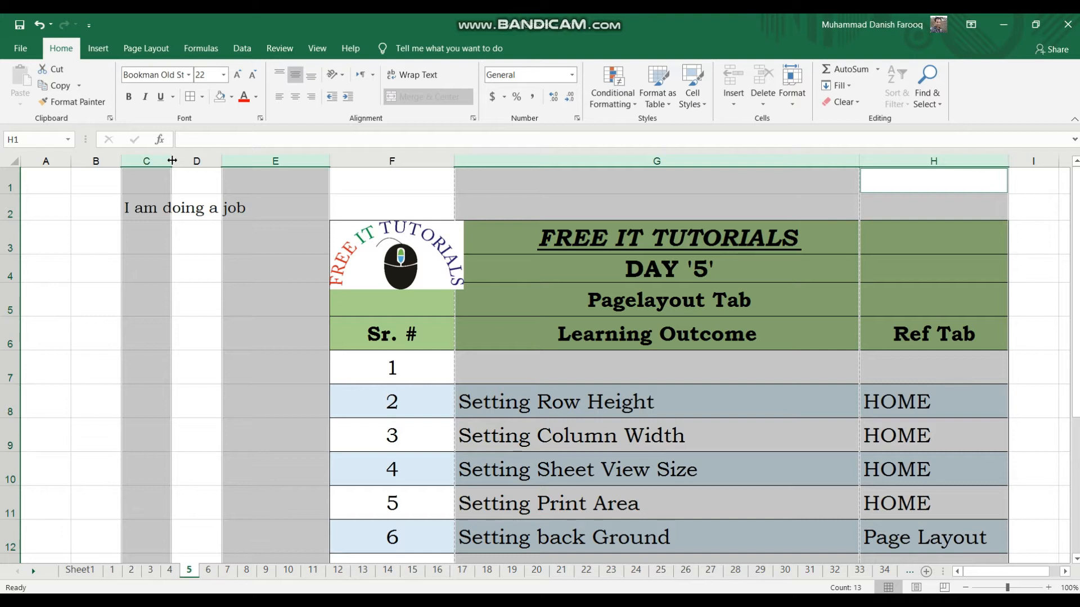
pyautogui.moveTo(172, 161); pyautogui.dragTo(228, 160)
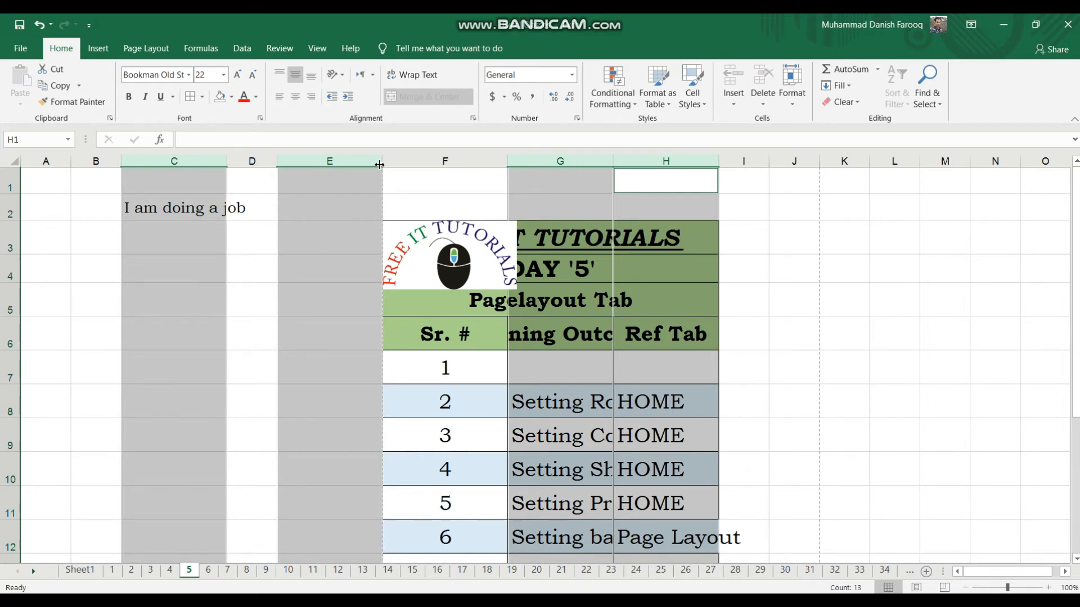
# - Set the width of the selected columns C, E, G and H to exactly 20
pyautogui.click(793, 90)
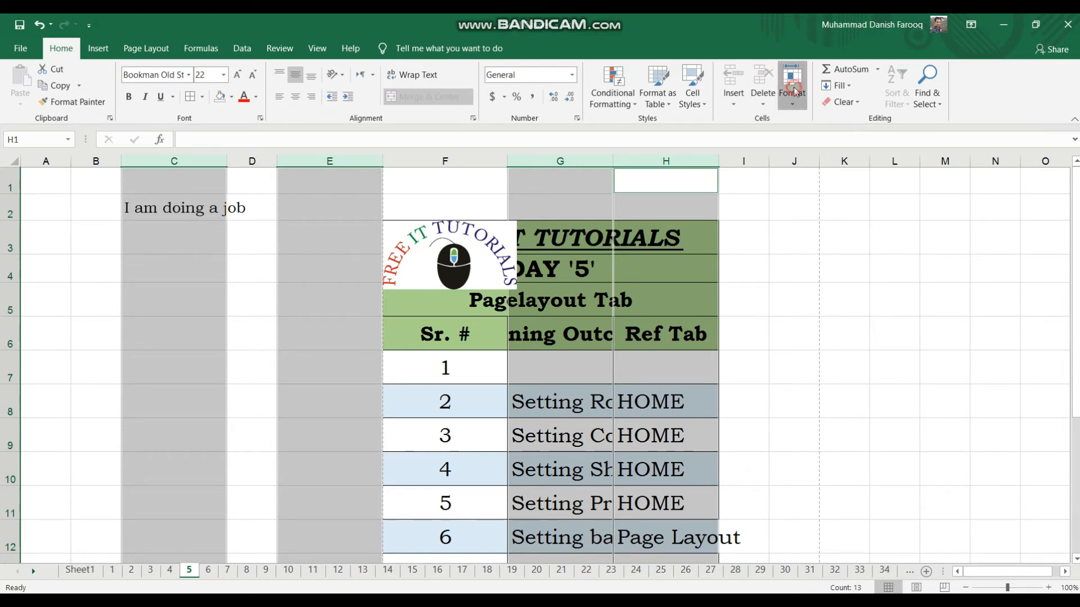
pyautogui.click(817, 175)
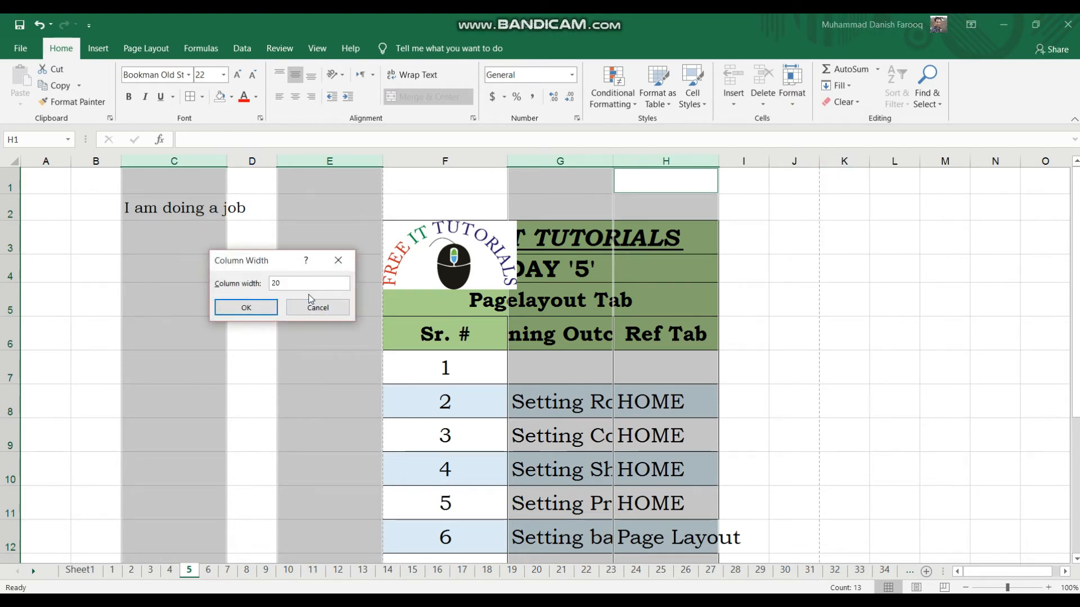
pyautogui.write('20')
pyautogui.press('Return')
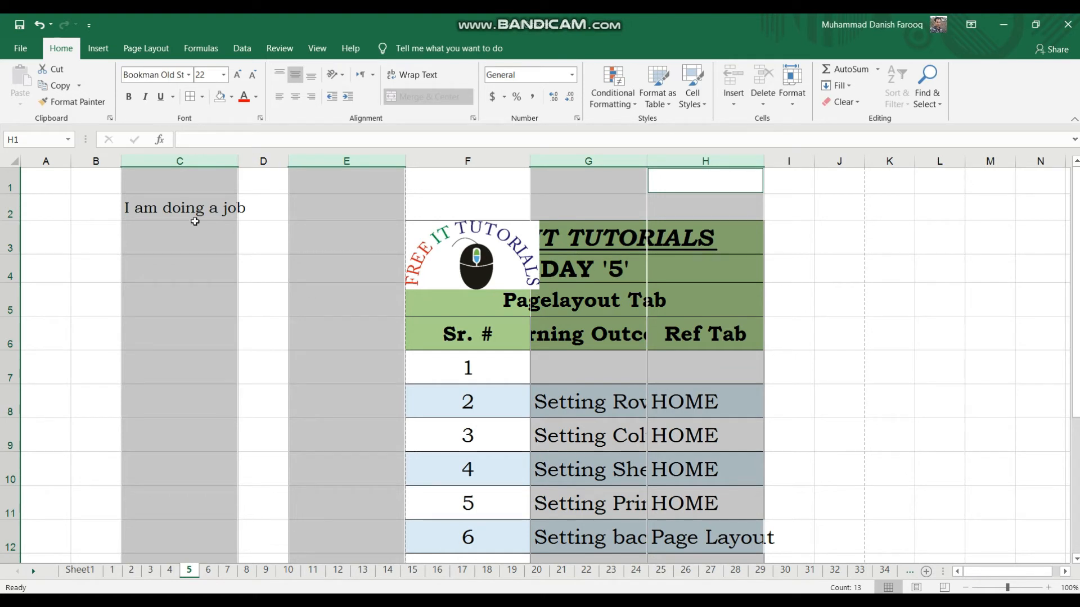
# - Select the entire sheet and autofit all column widths and row heights to their contents
pyautogui.click(14, 161)
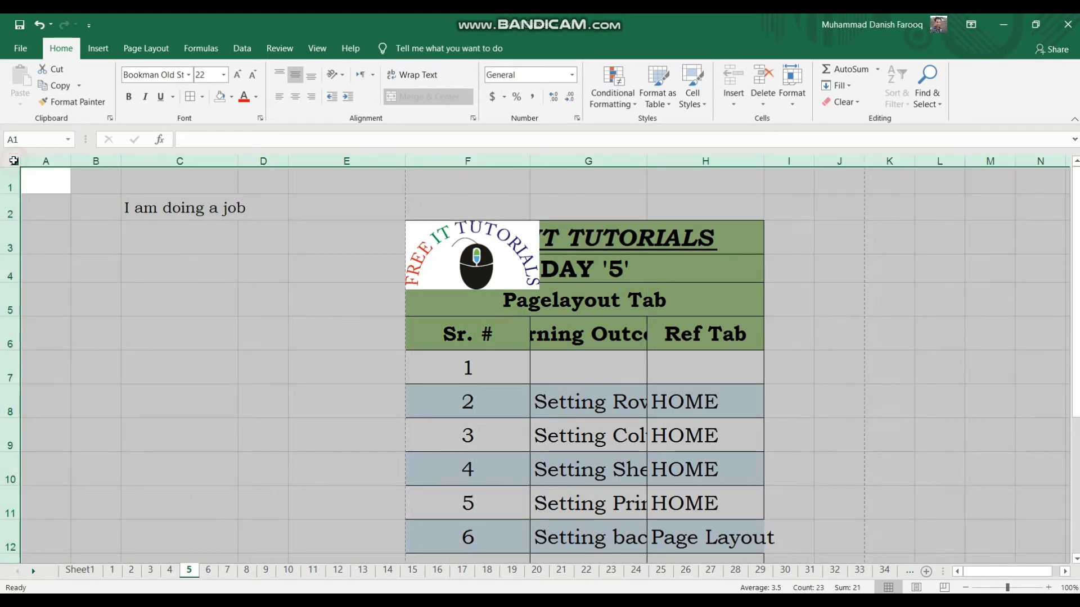
pyautogui.doubleClick(288, 162)
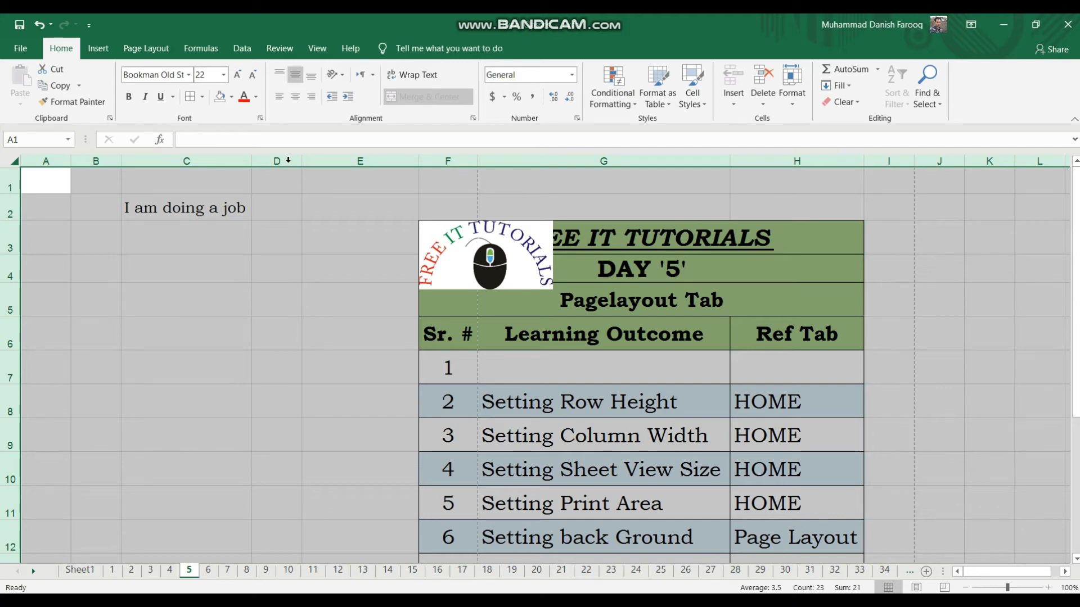
pyautogui.doubleClick(16, 253)
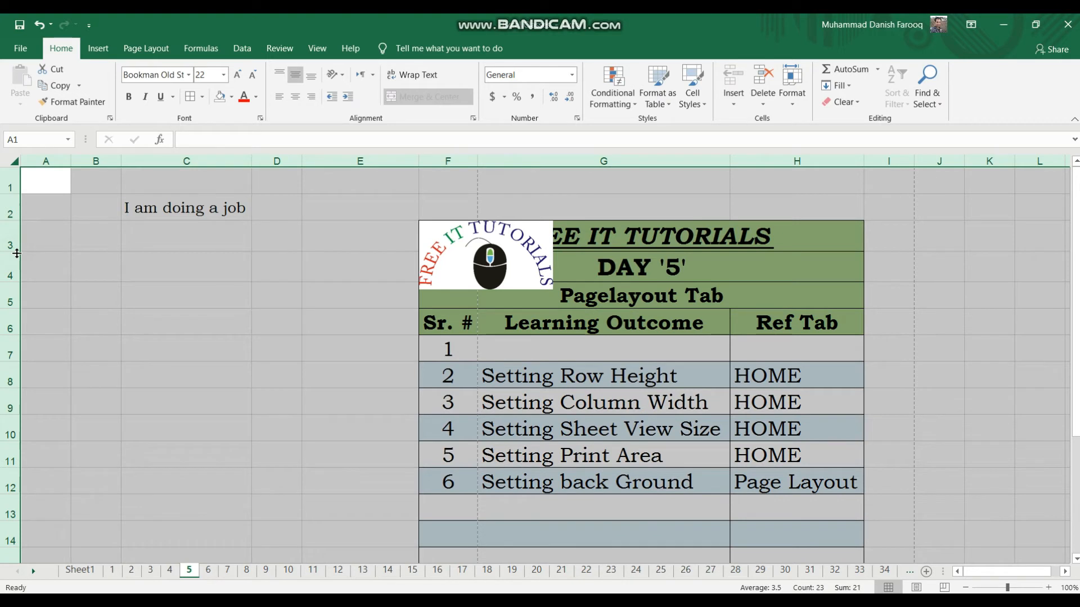
pyautogui.click(215, 304)
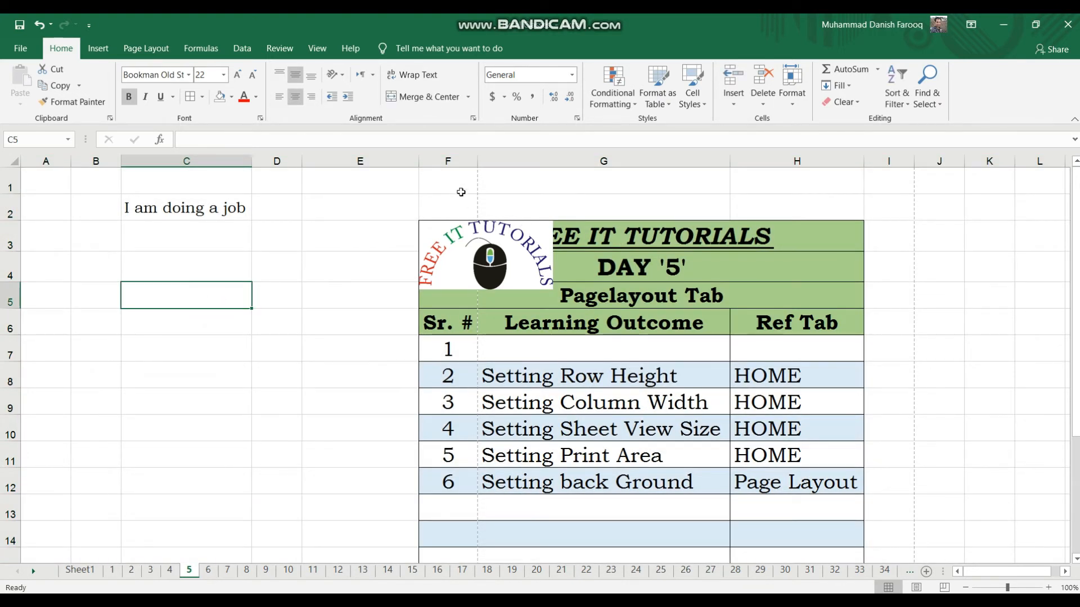
# - Delete columns B through D from the sheet
pyautogui.moveTo(291, 163); pyautogui.dragTo(118, 160)
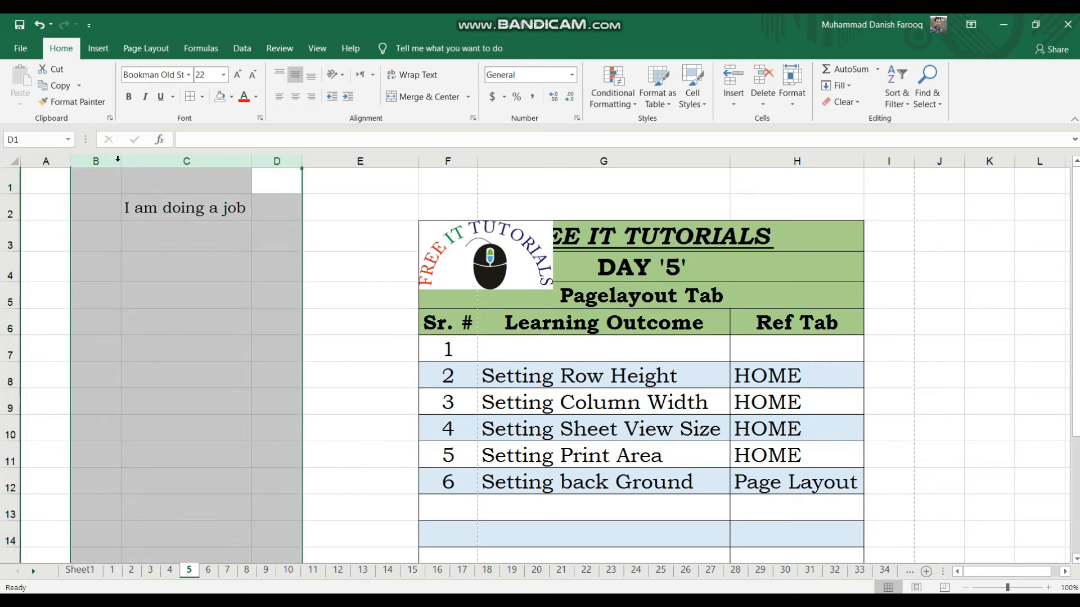
pyautogui.hotkey('ctrl', '-')
pyautogui.click(751, 308)
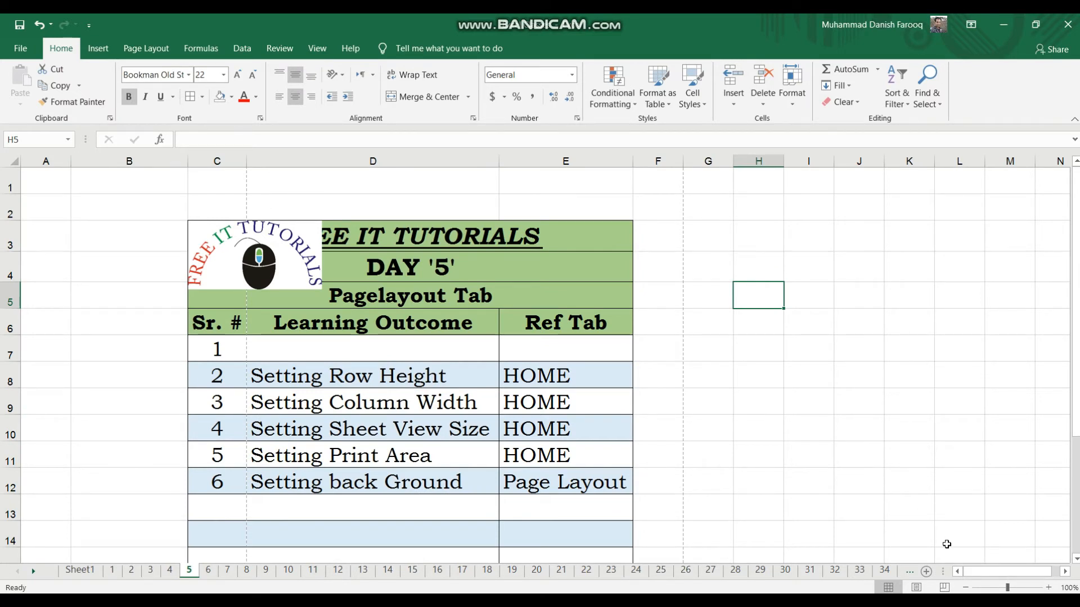
# - Zoom the sheet view out in steps to 20%
pyautogui.click(967, 588)
pyautogui.click(967, 587)
pyautogui.click(966, 588)
pyautogui.click(966, 588)
pyautogui.click(967, 587)
pyautogui.click(966, 587)
pyautogui.click(967, 588)
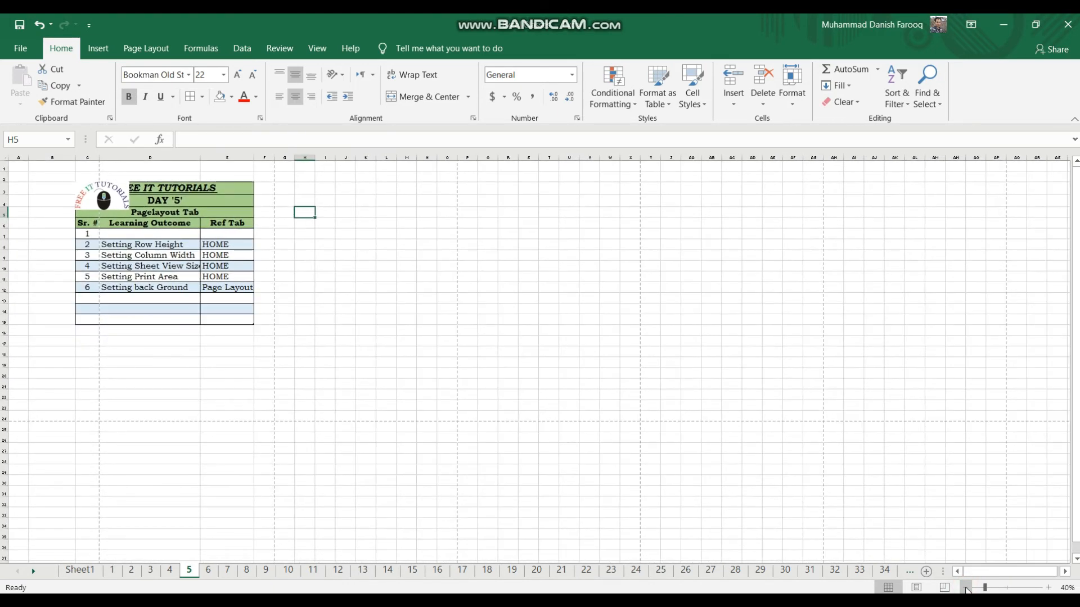
pyautogui.click(966, 588)
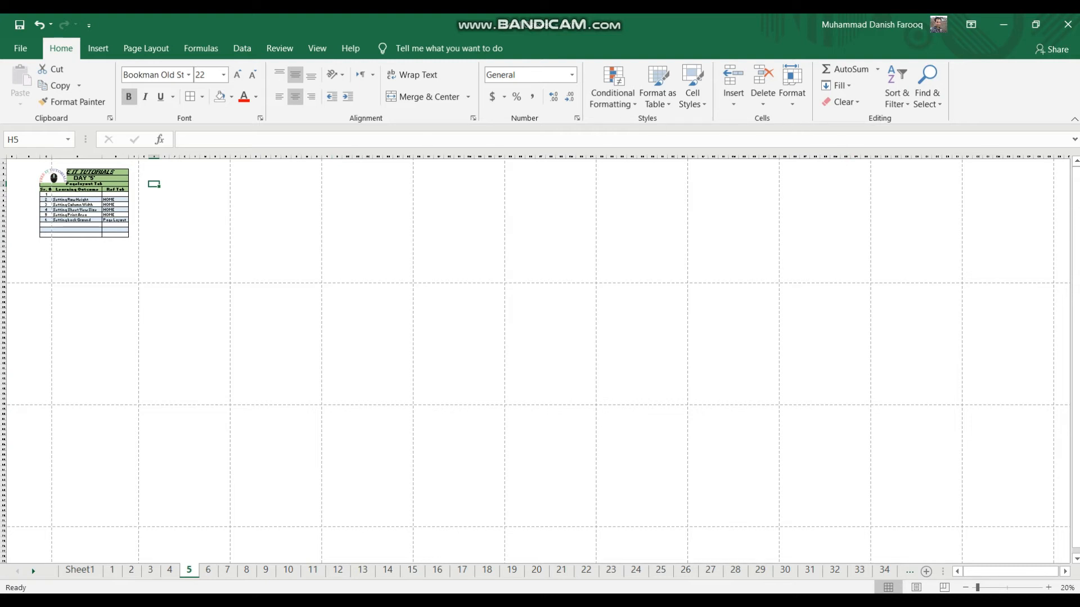
# - Zoom the sheet view in to 110%, and return it to 100%
pyautogui.click(1050, 588)
pyautogui.click(1049, 587)
pyautogui.click(1049, 588)
pyautogui.click(1049, 588)
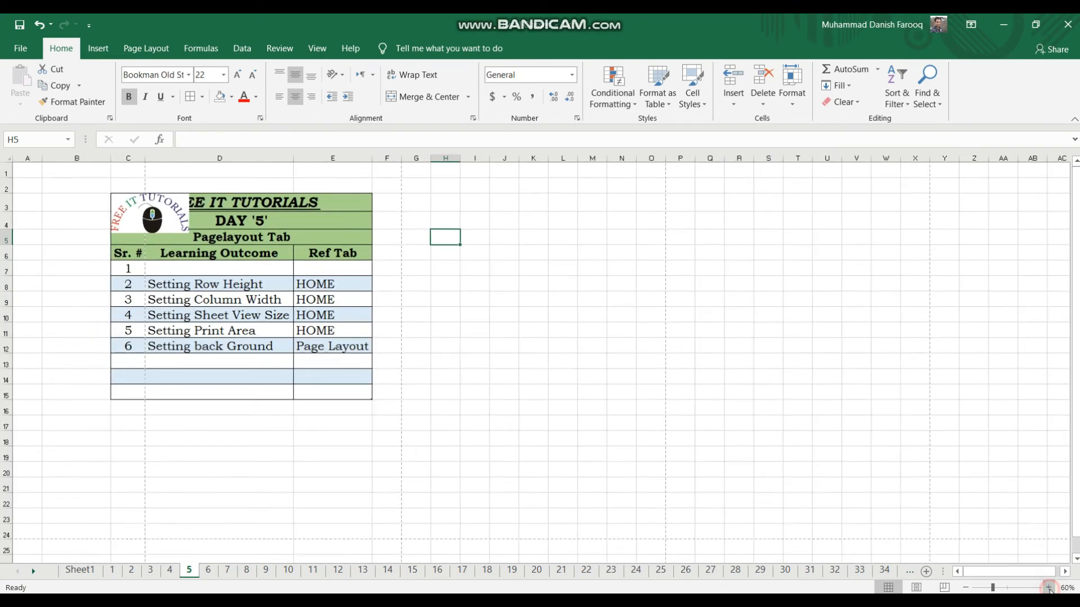
pyautogui.click(1049, 588)
pyautogui.click(1049, 588)
pyautogui.click(1049, 588)
pyautogui.click(1049, 588)
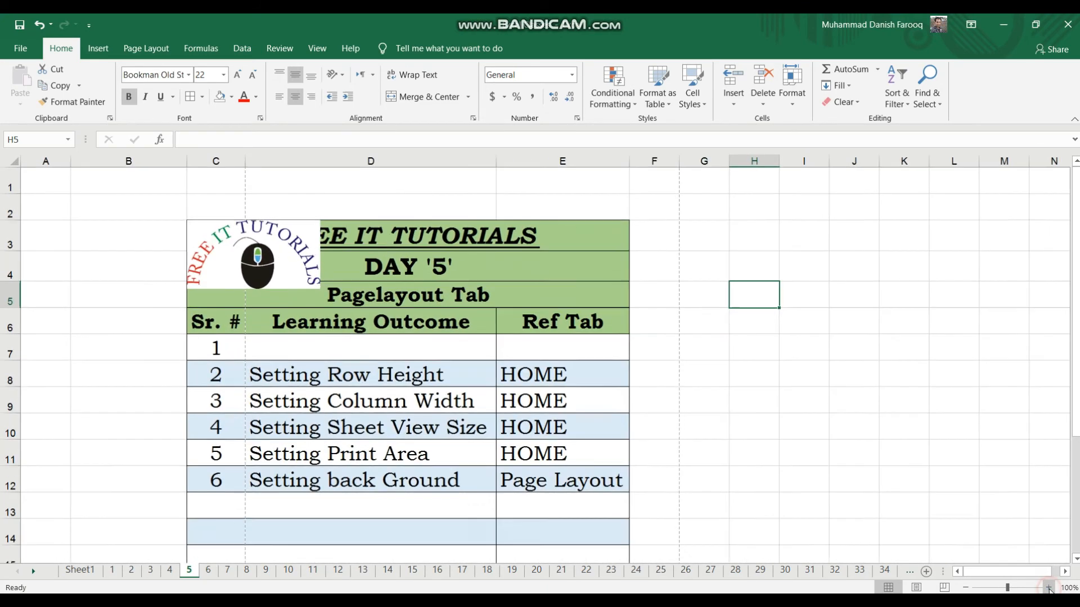
pyautogui.click(1049, 588)
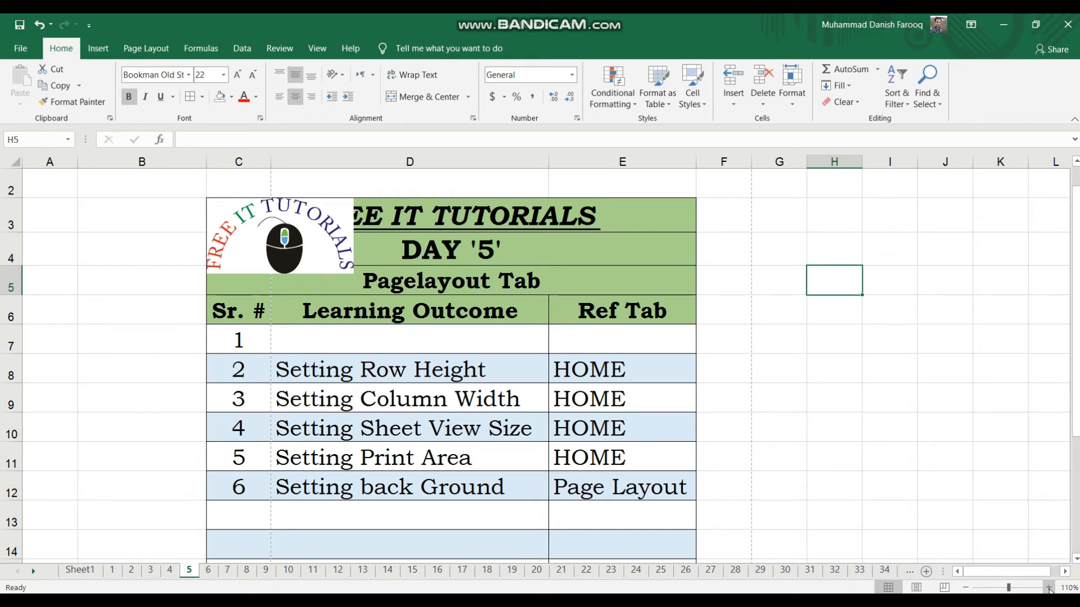
pyautogui.click(966, 587)
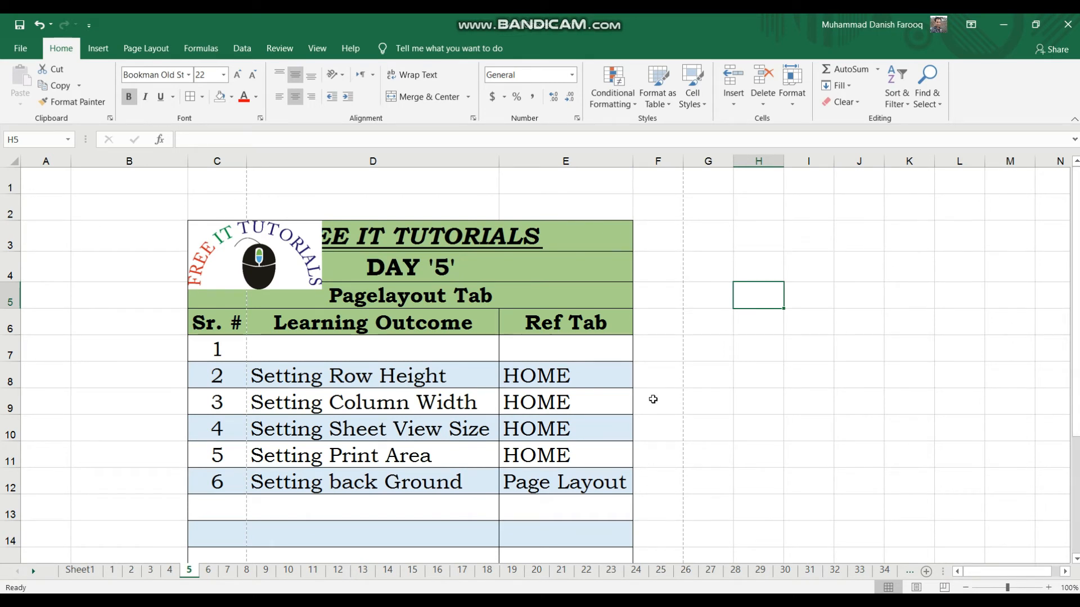
# - Switch the sheet to Page Break Preview and set the range A1:E15 as the print area
pyautogui.click(378, 450)
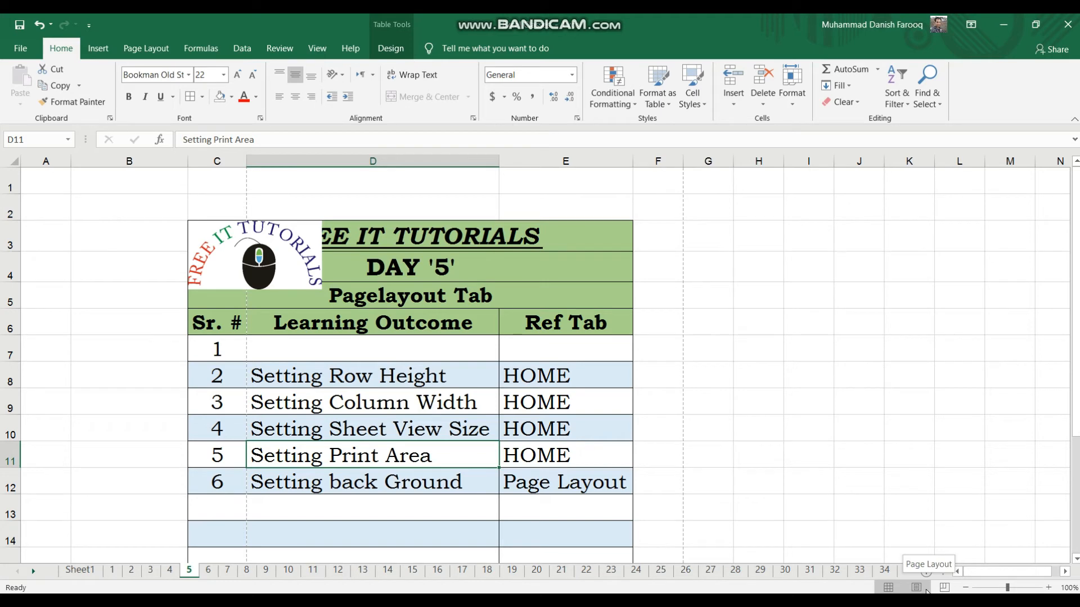
pyautogui.click(943, 588)
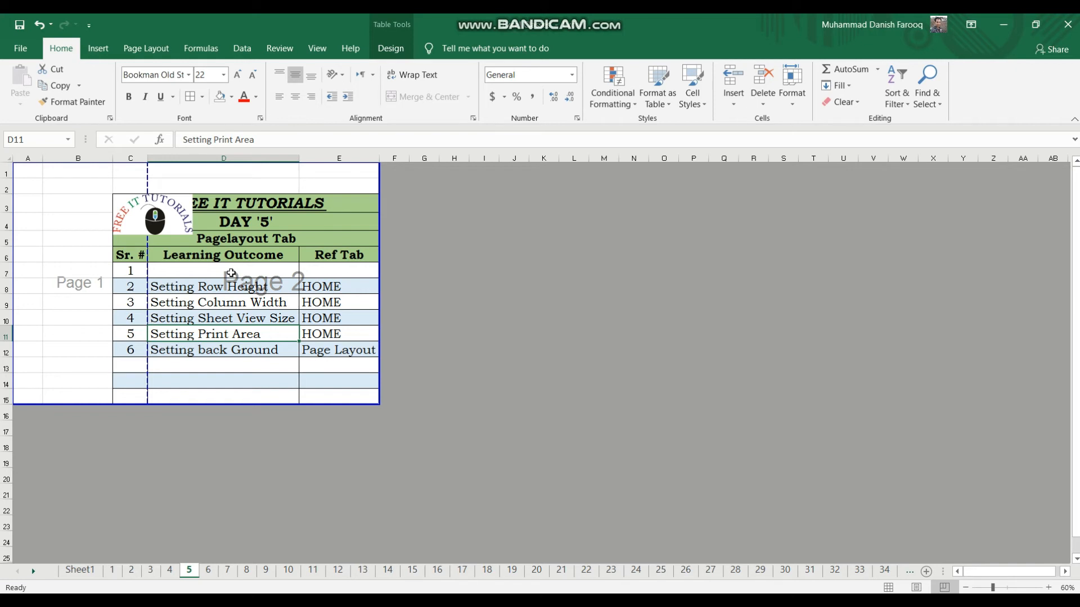
pyautogui.click(33, 169)
pyautogui.moveTo(33, 169); pyautogui.dragTo(272, 401)
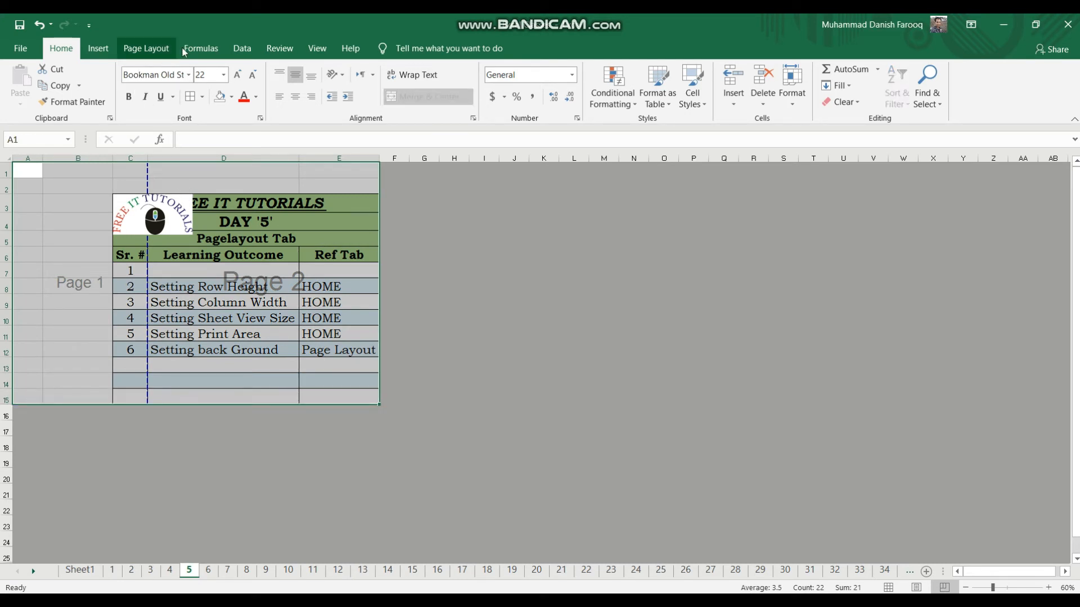
pyautogui.click(95, 51)
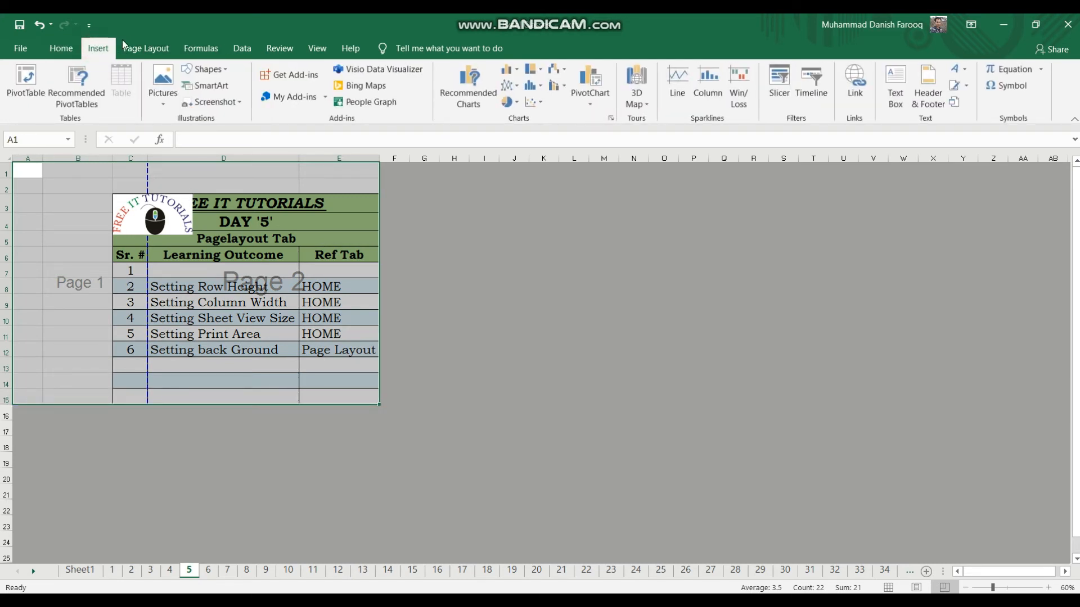
pyautogui.click(141, 47)
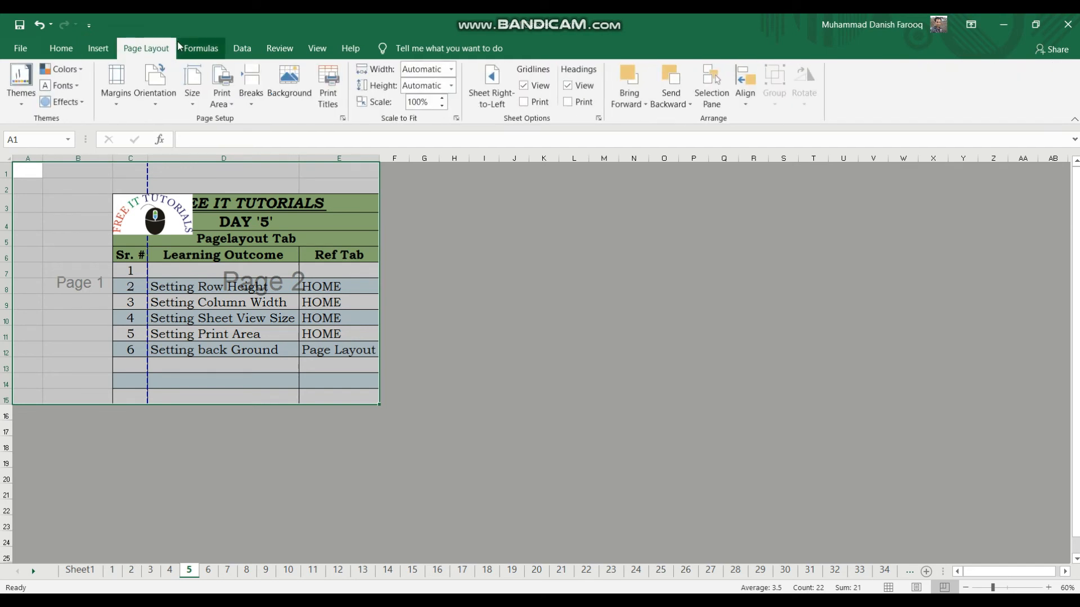
pyautogui.click(228, 102)
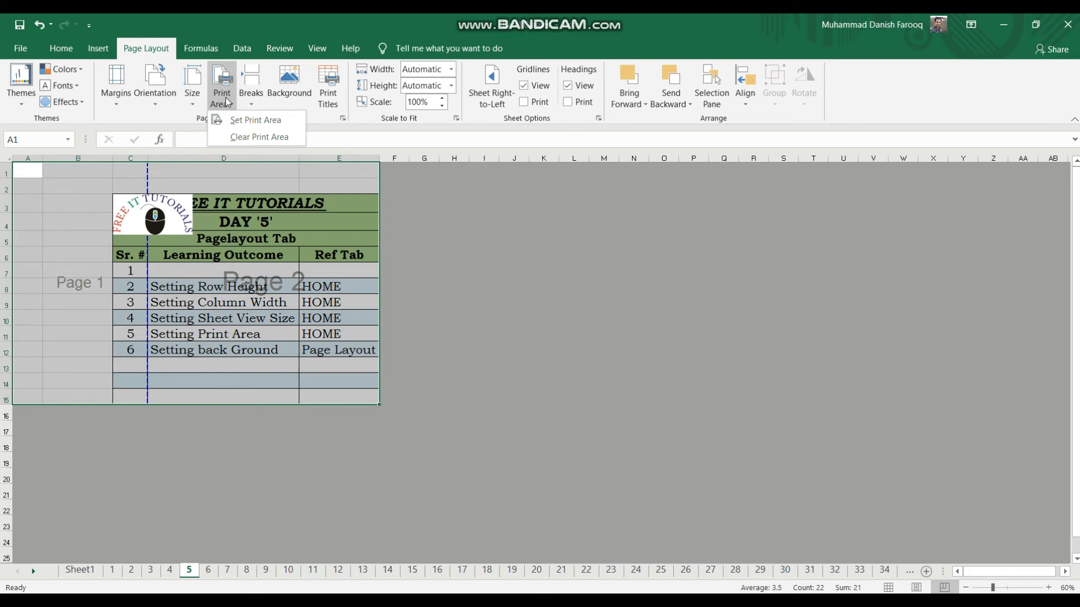
pyautogui.click(254, 116)
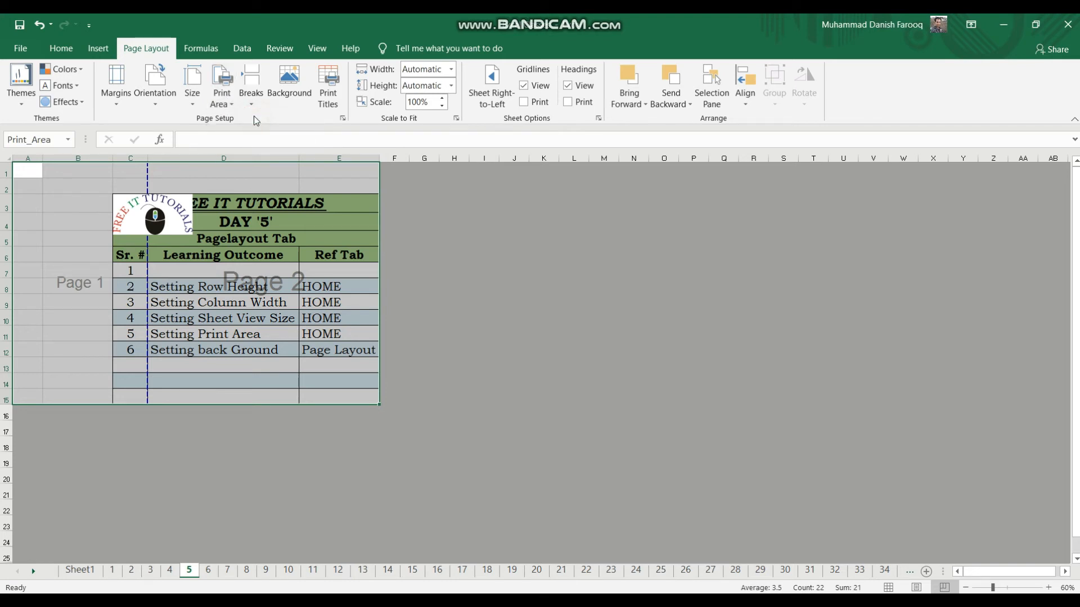
# - Move the vertical page break between columns C and D out past column E to fit the print area on one page
pyautogui.click(453, 200)
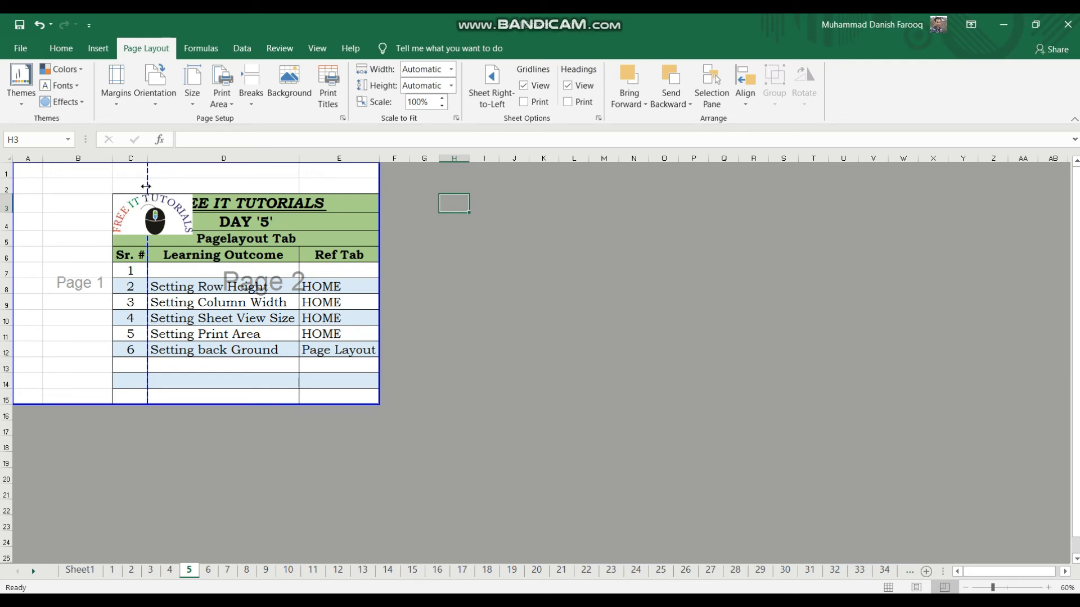
pyautogui.moveTo(146, 186); pyautogui.dragTo(394, 215)
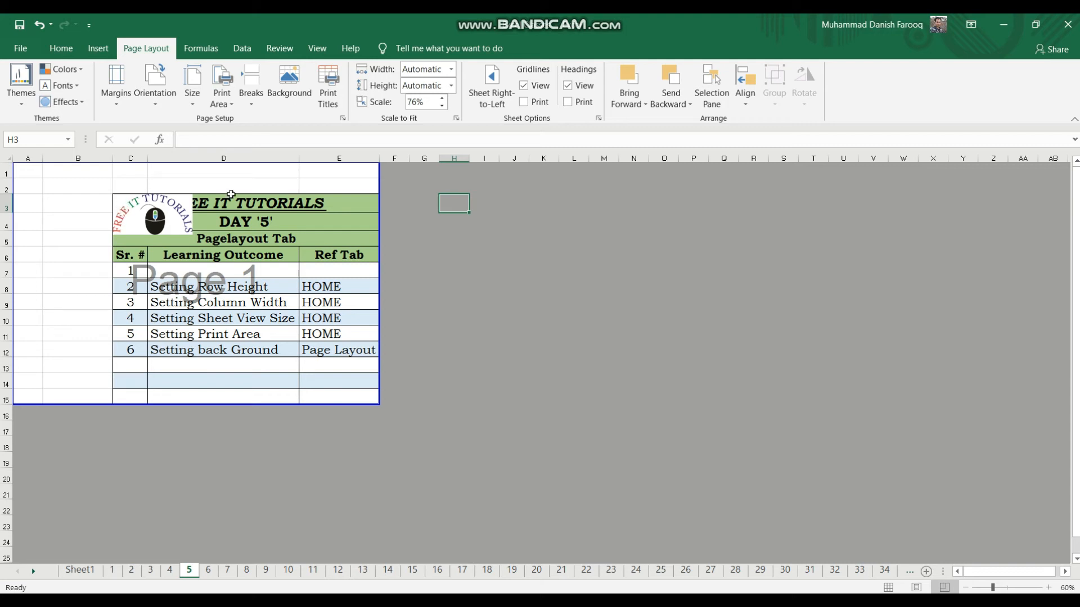
# - Select the table range C3:E15 and set it as the print area
pyautogui.click(359, 206)
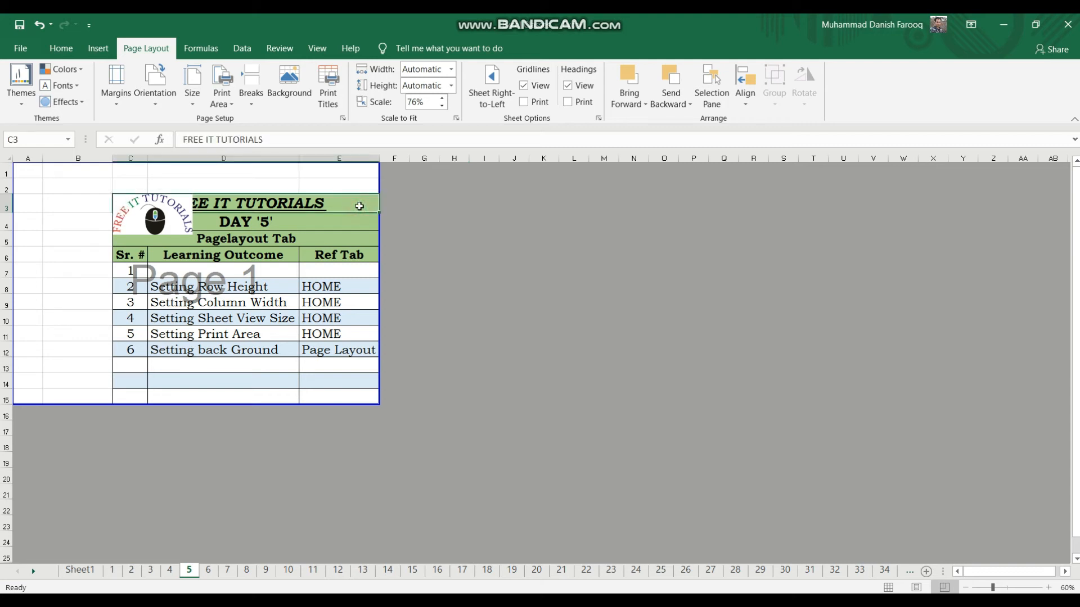
pyautogui.hotkey('shift', 'Down')
pyautogui.hotkey('shift', 'Down')
pyautogui.hotkey('shift', 'Down')
pyautogui.hotkey('shift', 'Down')
pyautogui.hotkey('shift', 'Down')
pyautogui.hotkey('shift', 'Down')
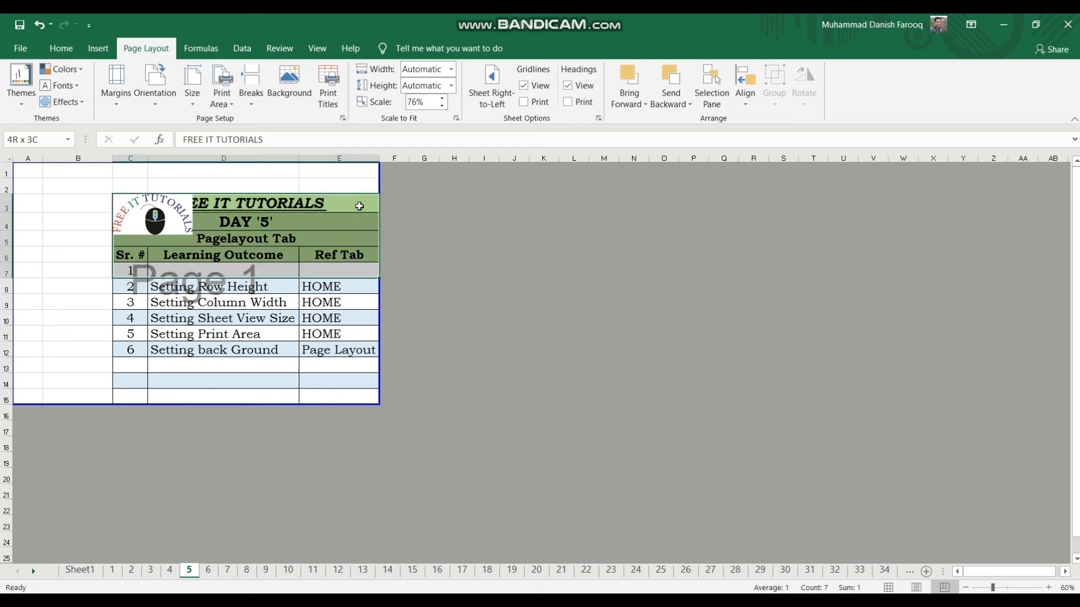
pyautogui.hotkey('shift', 'Down')
pyautogui.hotkey('shift', 'Down')
pyautogui.hotkey('shift', 'Down')
pyautogui.hotkey('shift', 'Down')
pyautogui.hotkey('shift', 'Down')
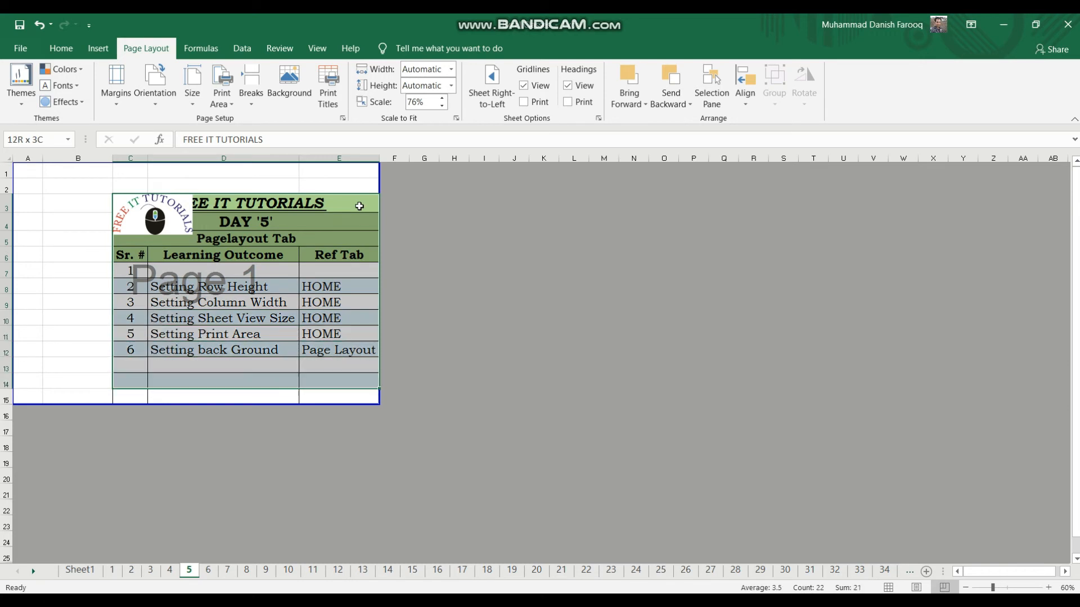
pyautogui.hotkey('shift', 'Down')
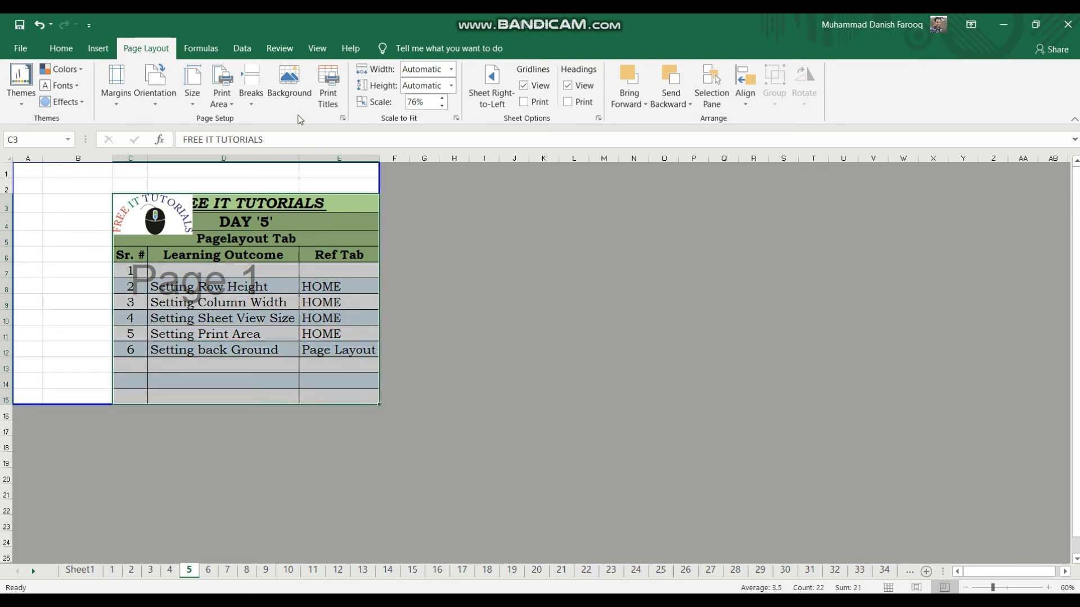
pyautogui.click(232, 104)
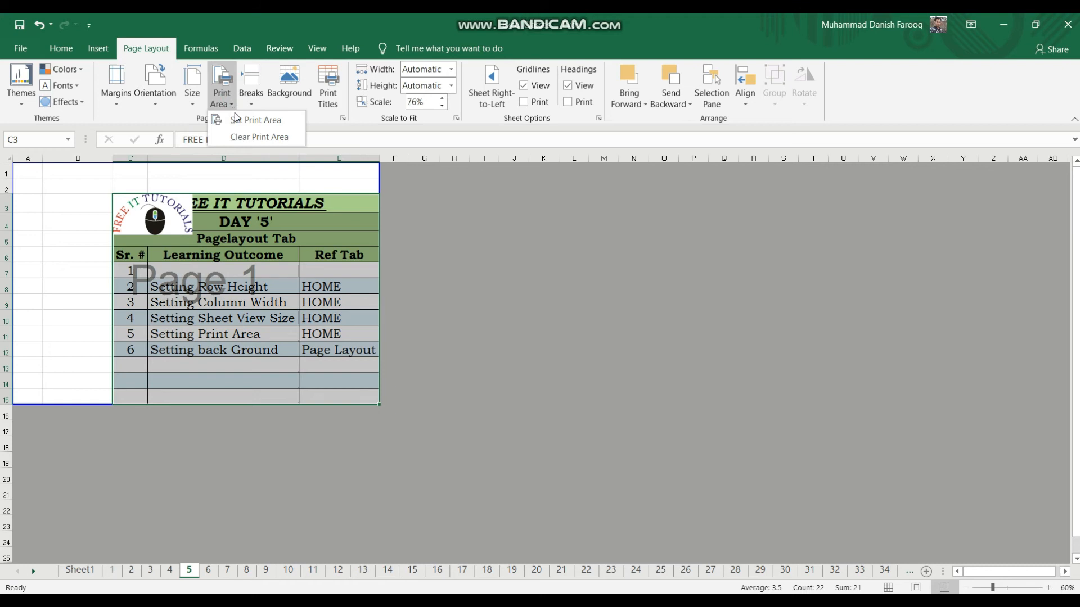
pyautogui.click(237, 121)
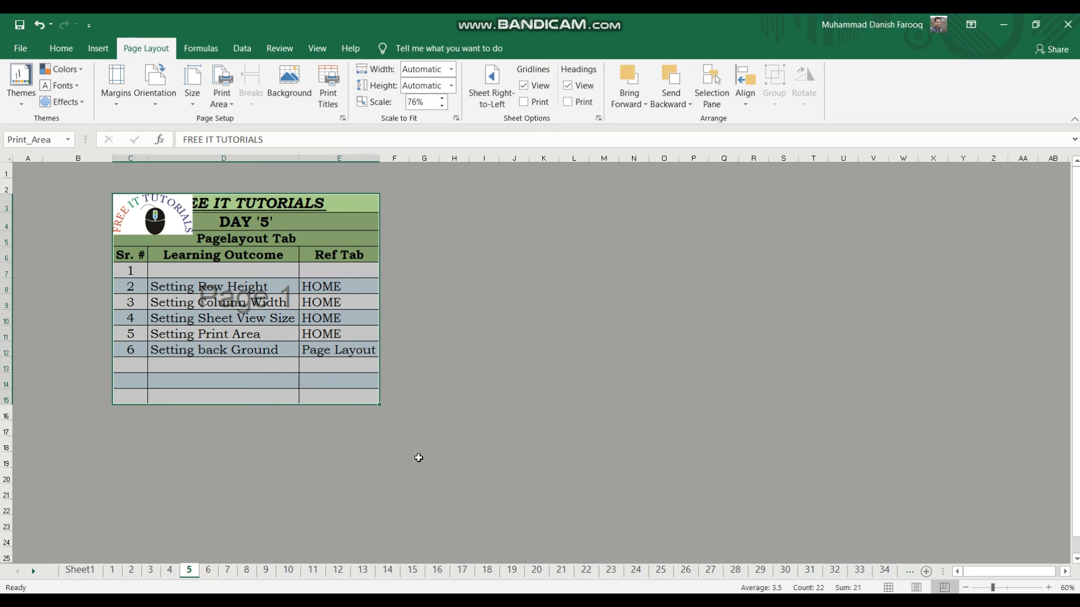
# - Deselect the table and return the sheet from Page Break Preview to Normal view
pyautogui.click(564, 408)
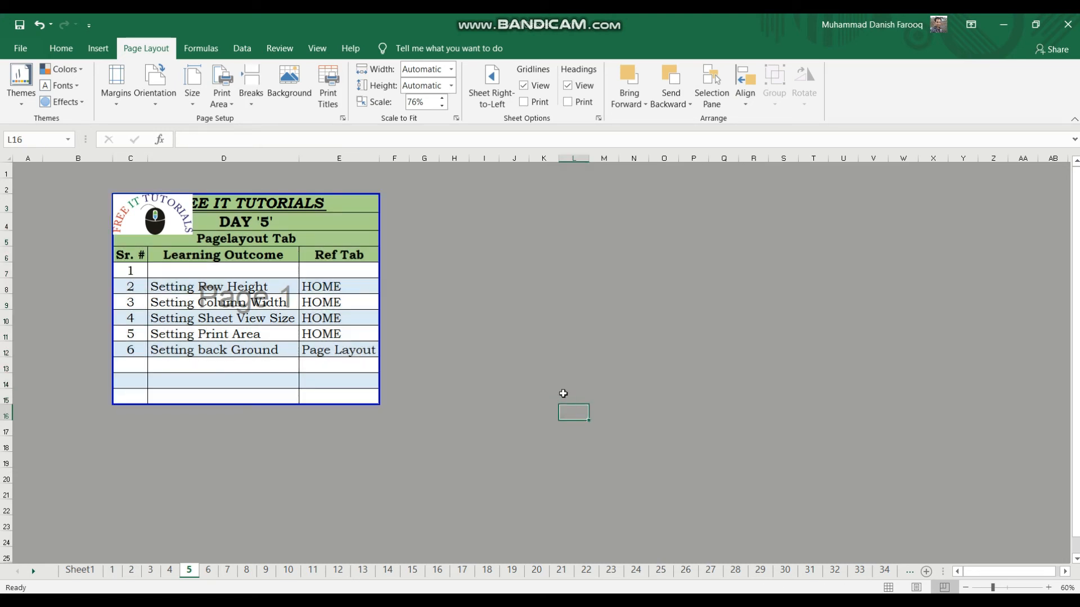
pyautogui.click(550, 254)
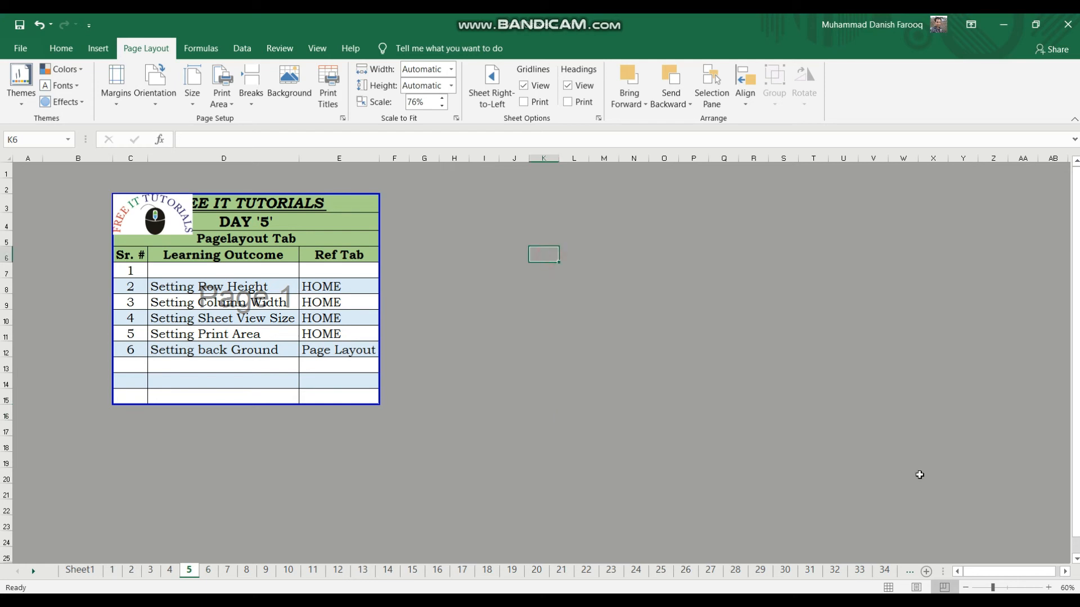
pyautogui.click(889, 587)
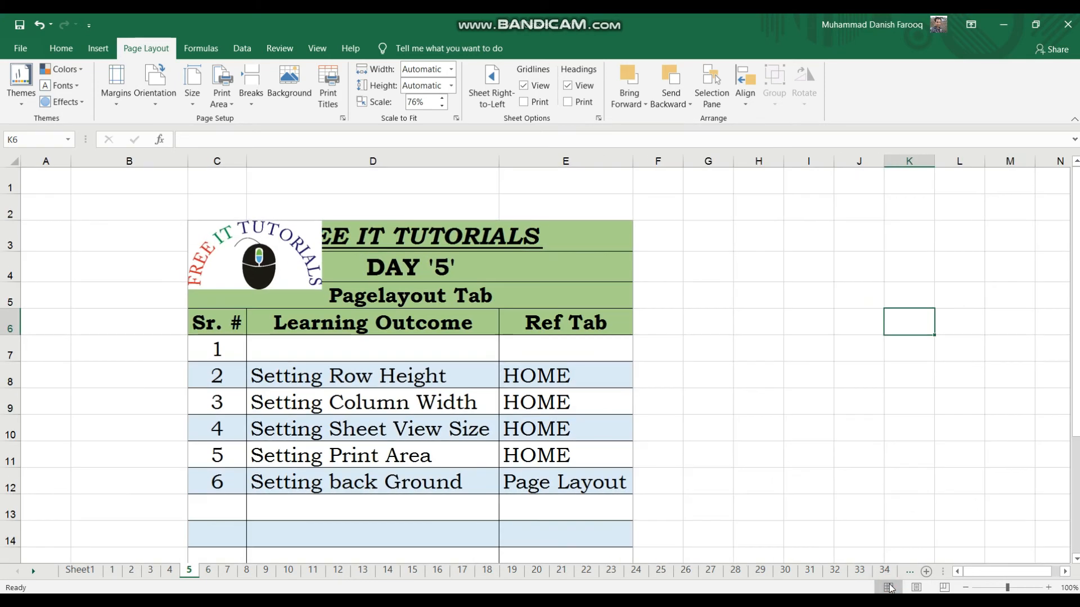
pyautogui.click(767, 384)
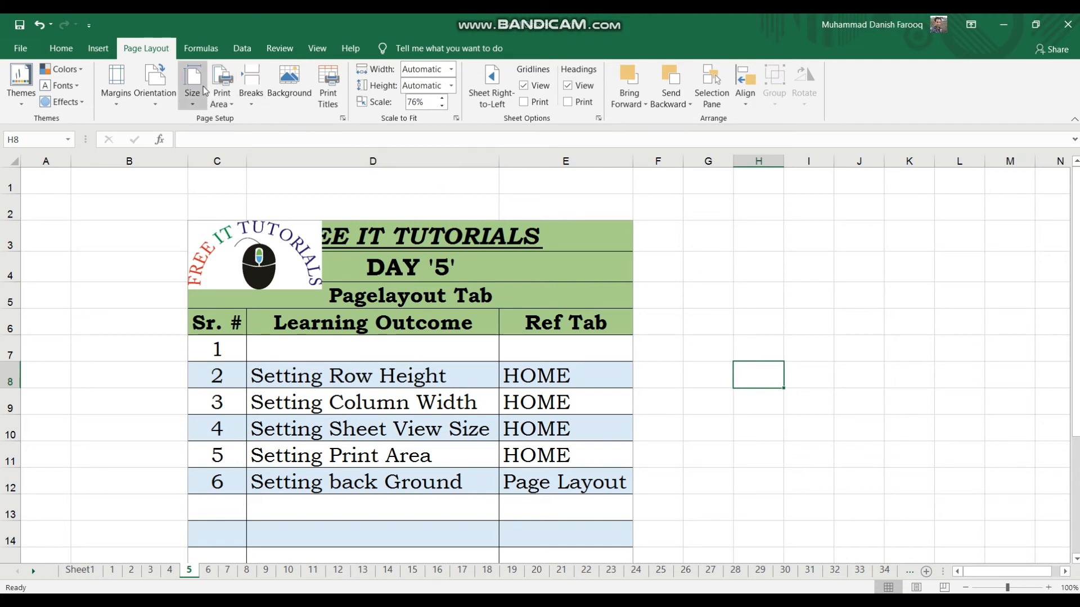
# - Set the General picture from the Desktop folder as the sheet background
pyautogui.click(298, 90)
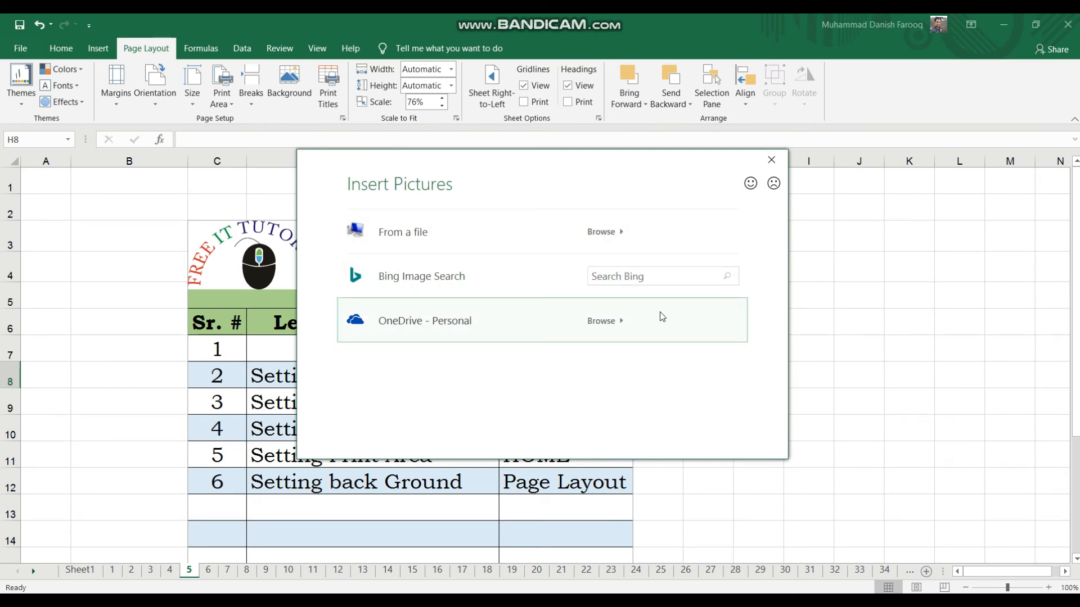
pyautogui.click(402, 241)
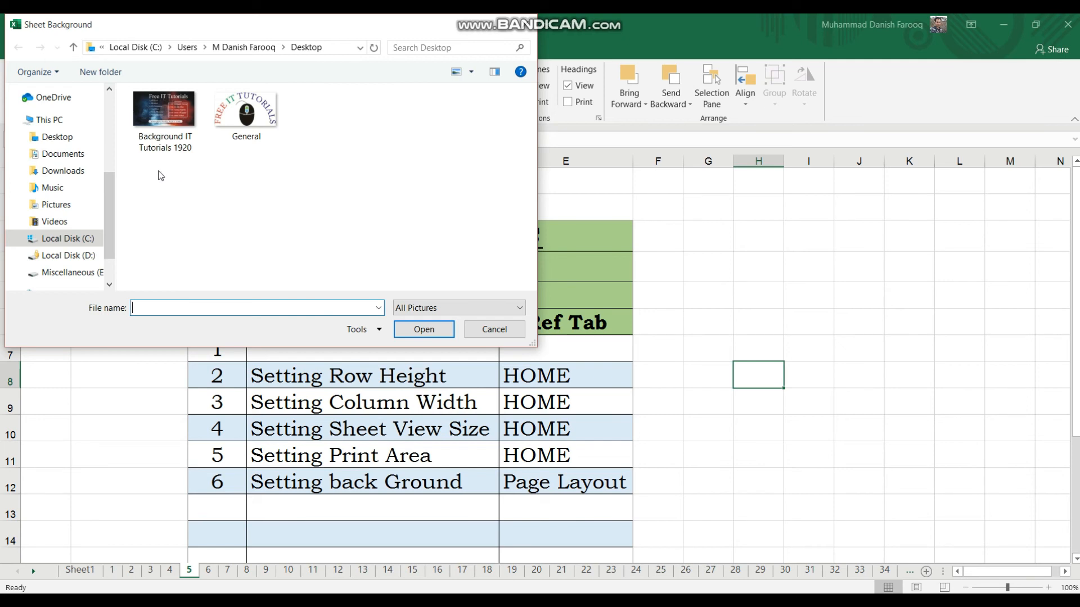
pyautogui.click(79, 257)
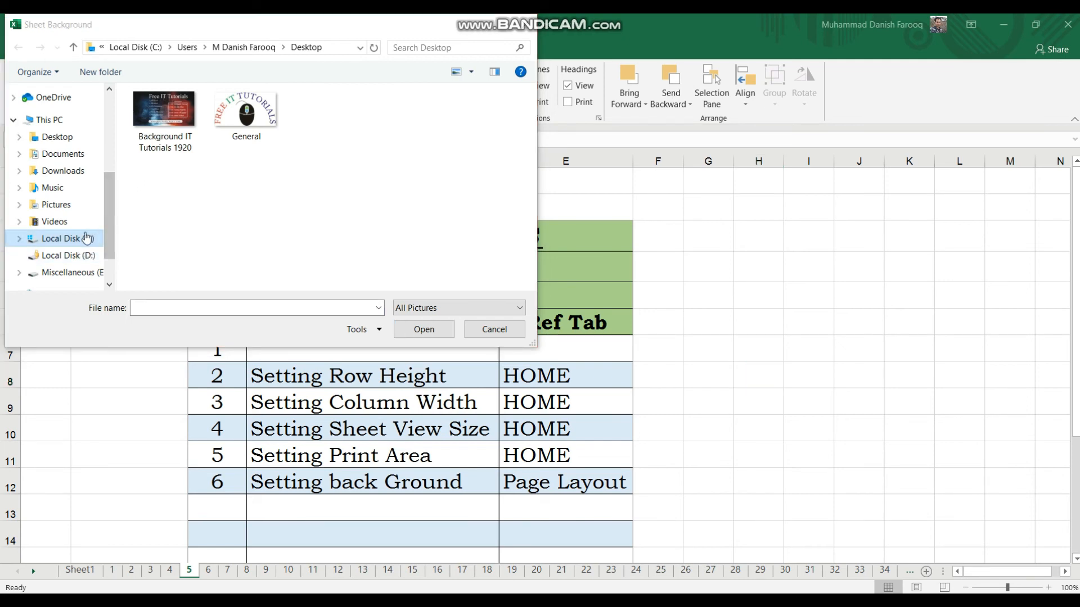
pyautogui.click(81, 238)
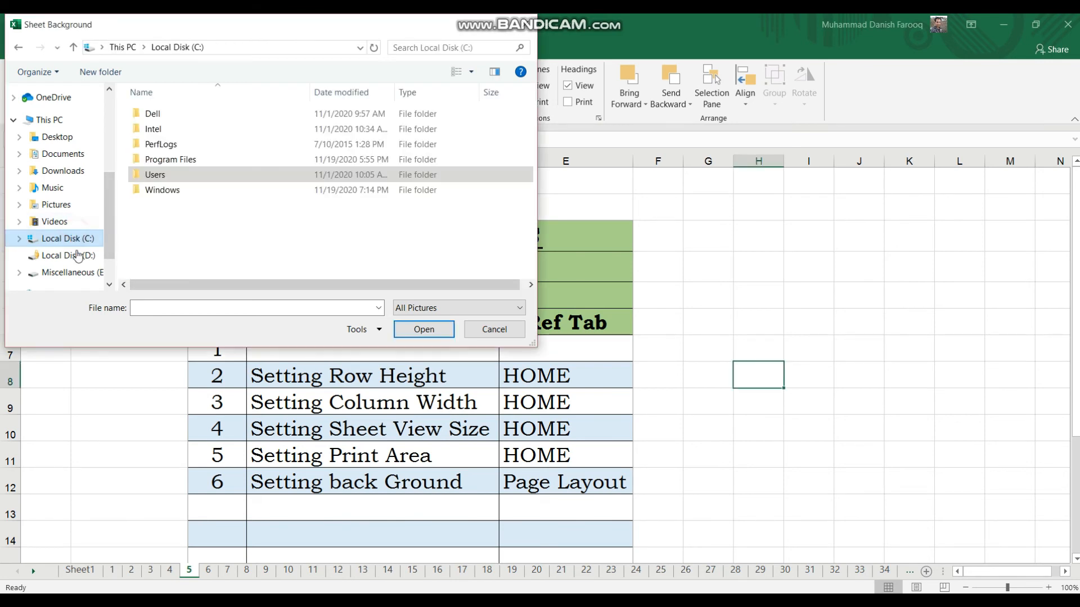
pyautogui.click(79, 240)
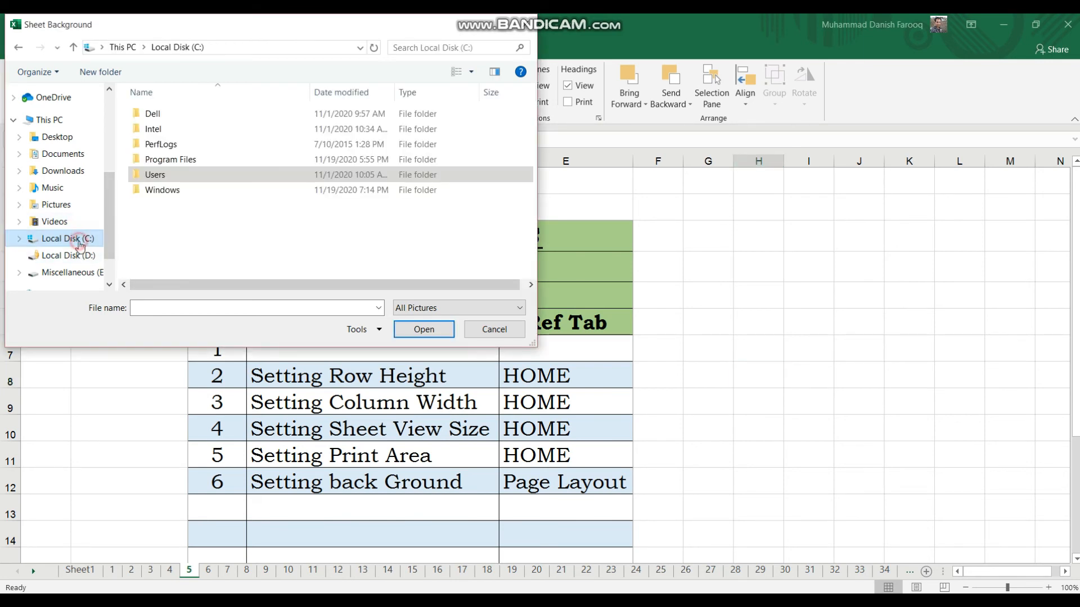
pyautogui.click(78, 254)
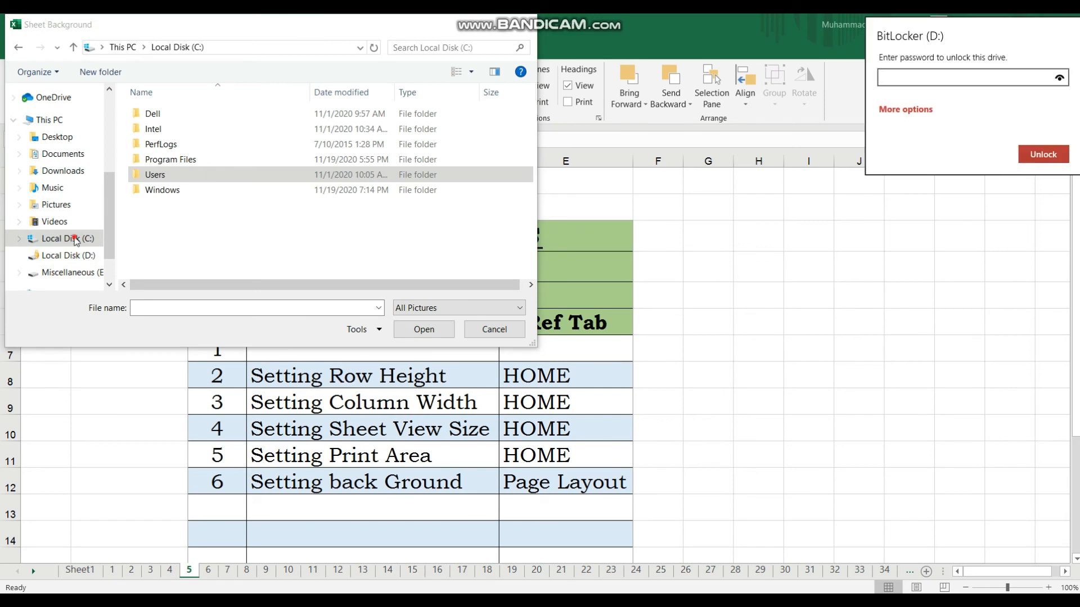
pyautogui.click(76, 240)
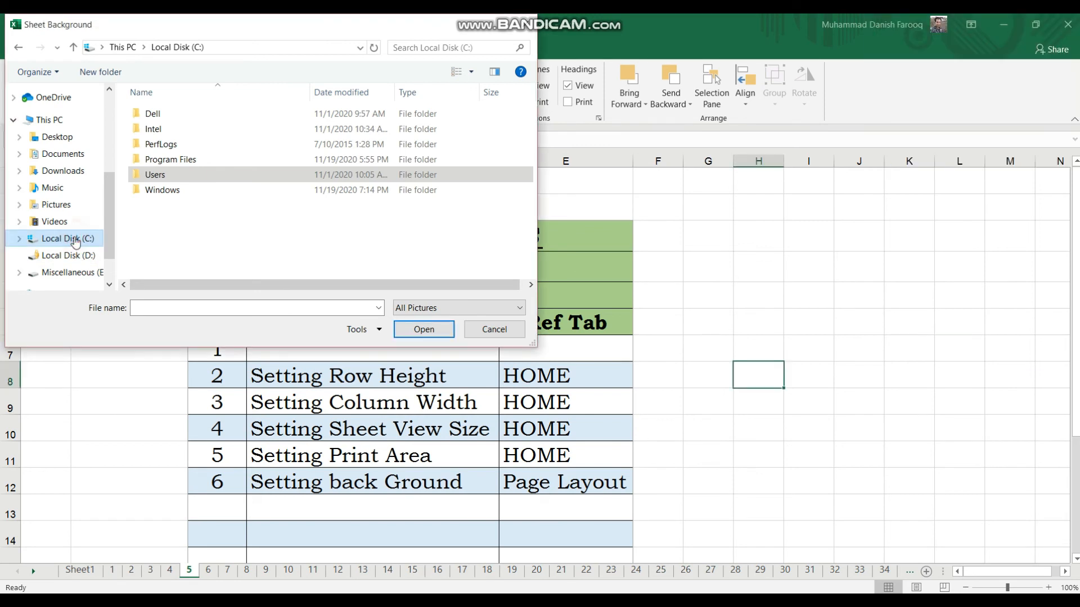
pyautogui.click(74, 137)
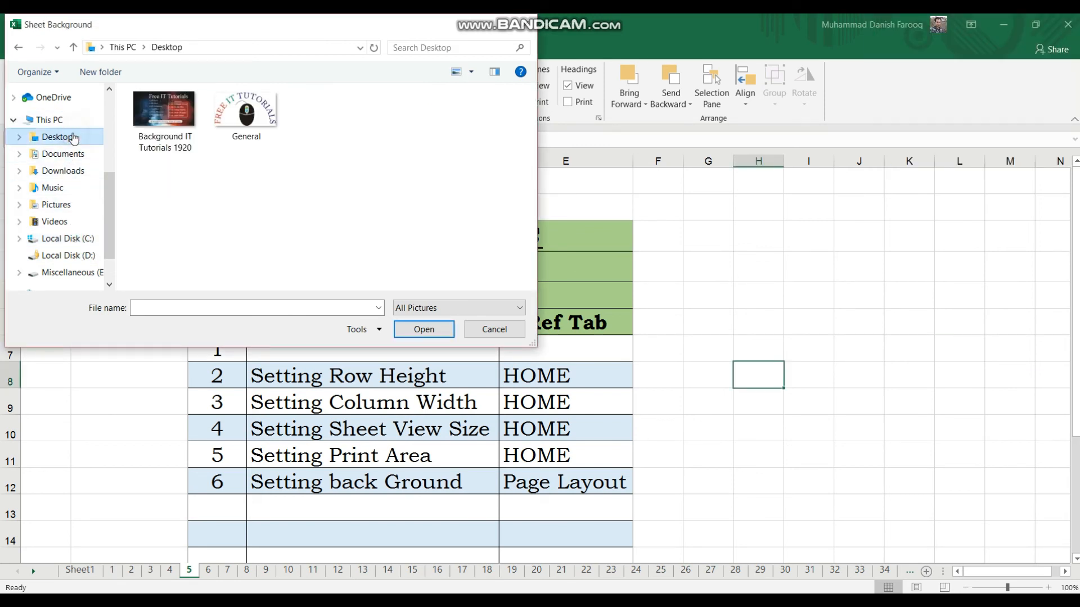
pyautogui.click(236, 119)
pyautogui.click(423, 331)
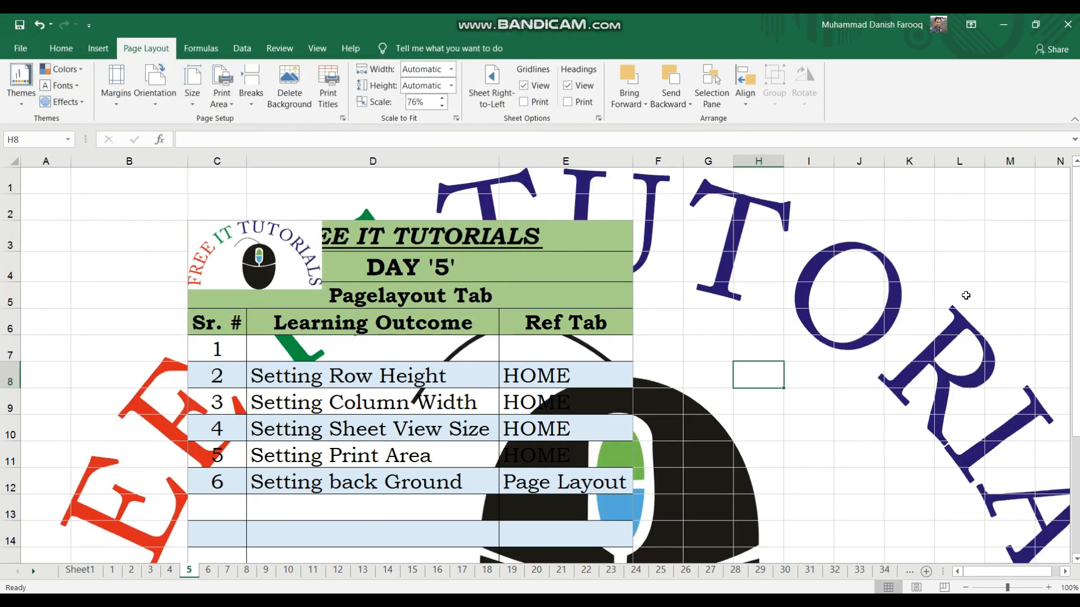
# - Check how the General picture repeats down the sheet and delete this background
pyautogui.scroll(-7, 896, 305)
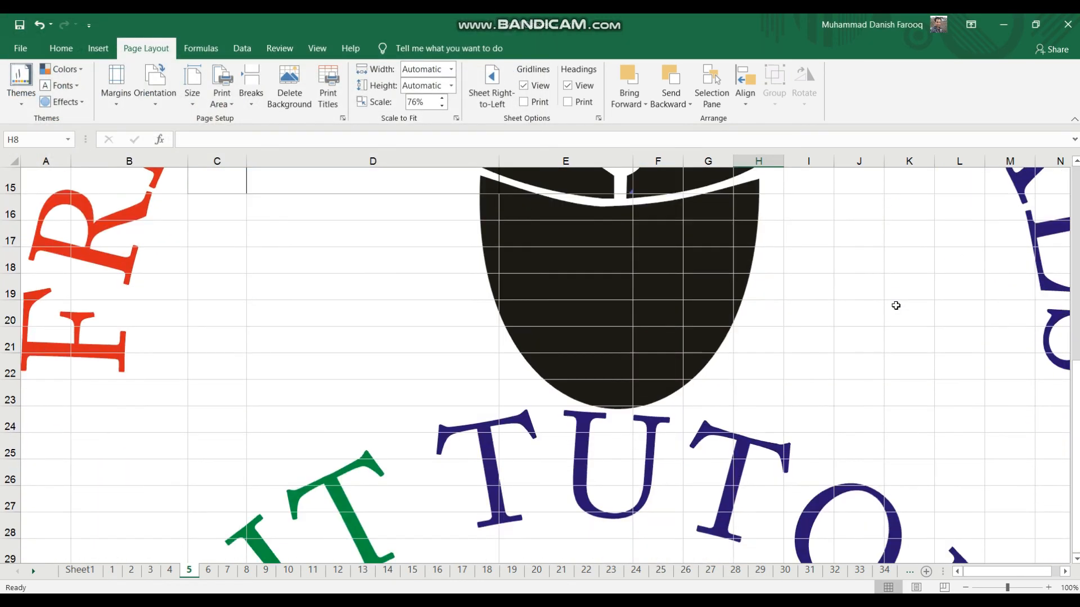
pyautogui.scroll(-14, 896, 306)
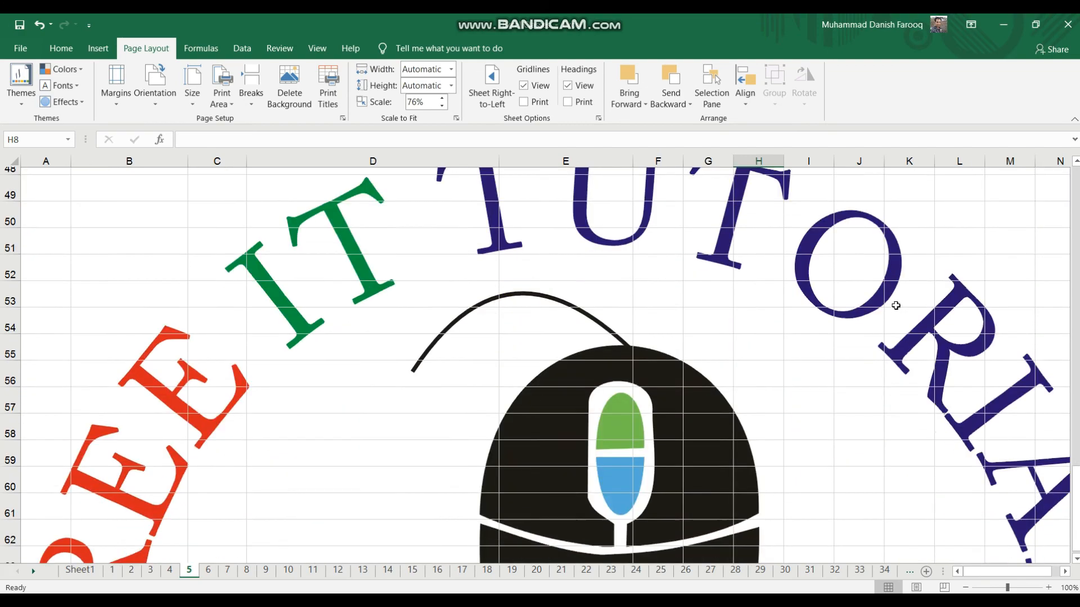
pyautogui.scroll(-10, 896, 305)
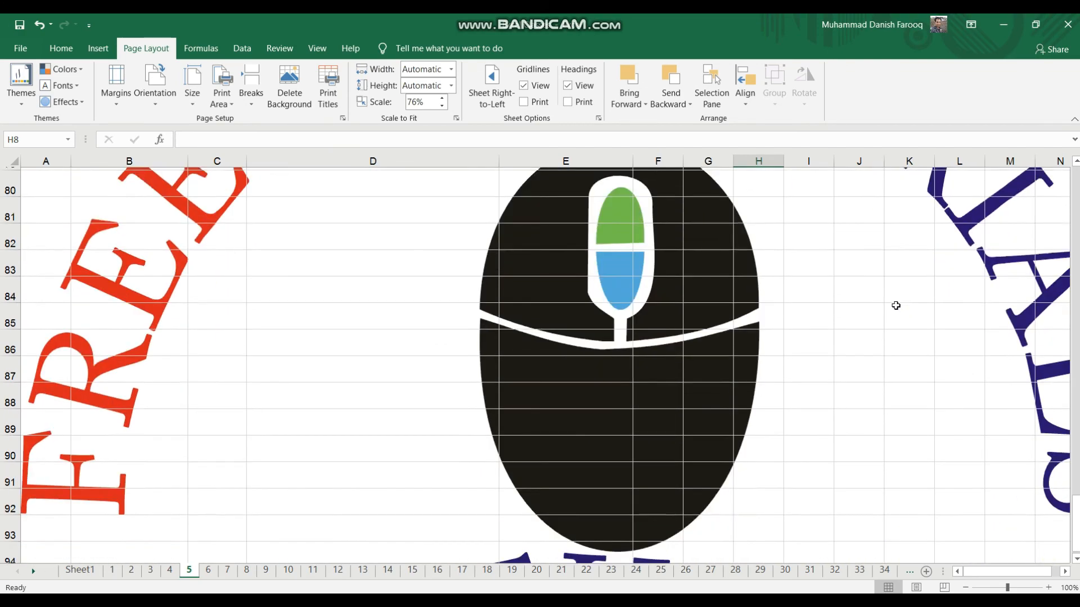
pyautogui.scroll(20, 896, 306)
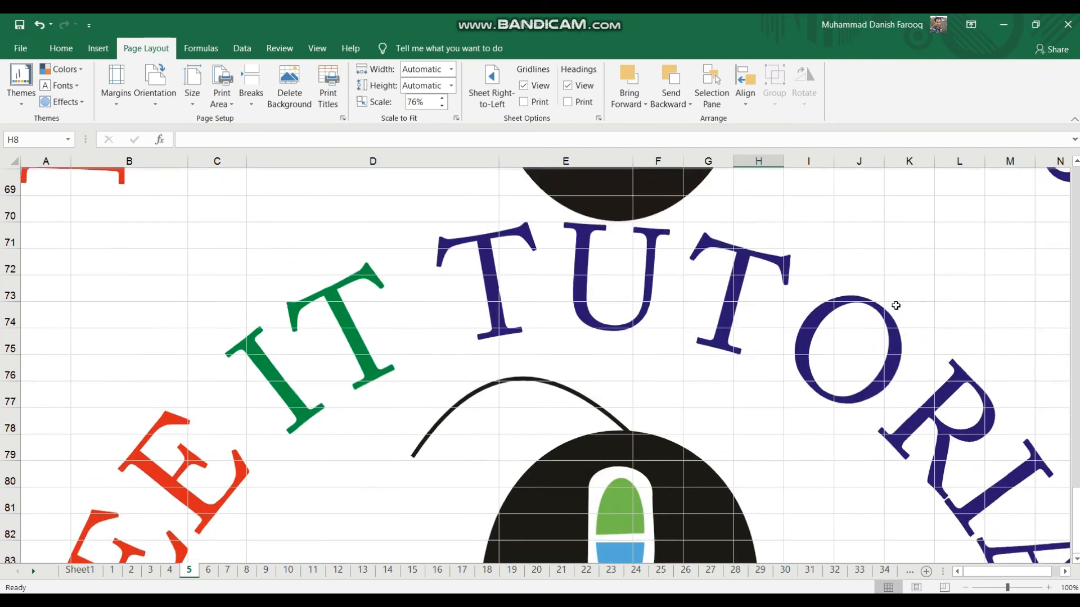
pyautogui.scroll(7, 896, 306)
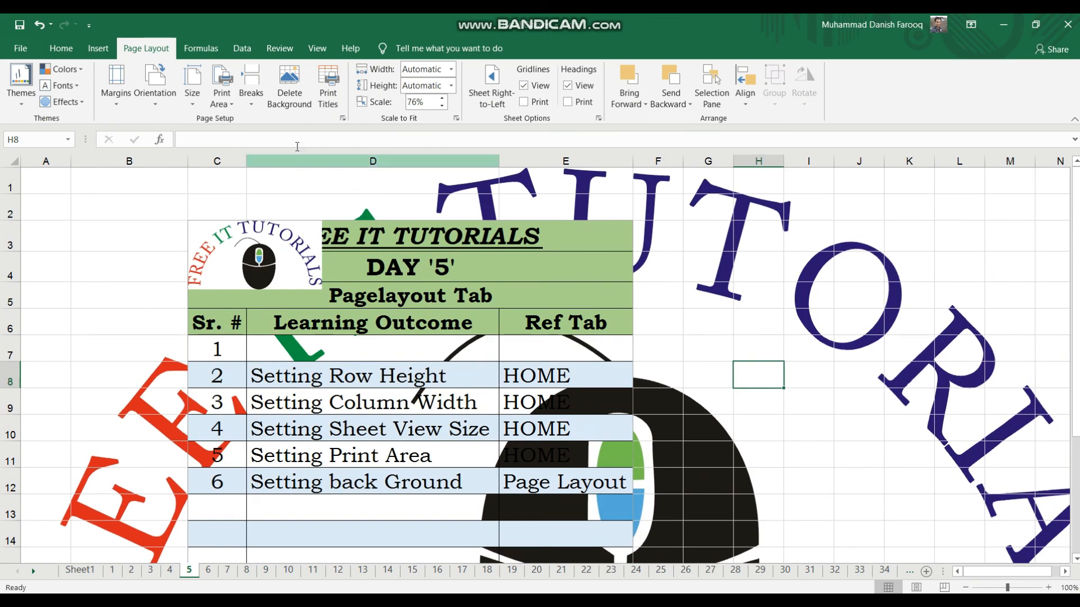
pyautogui.click(290, 86)
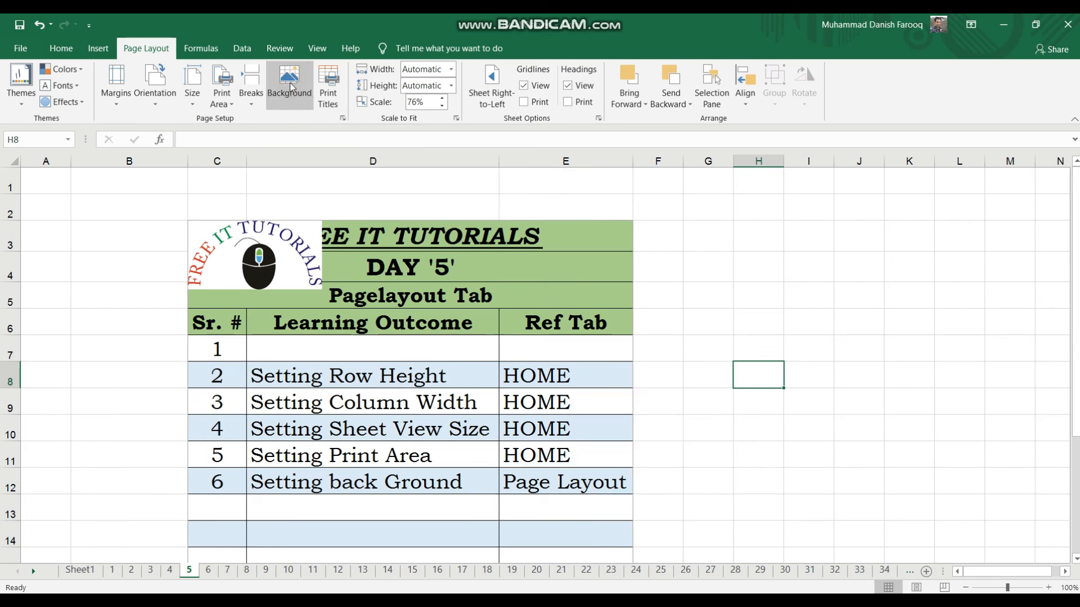
# - Set the picture Background IT Tutorials 1920 from the Desktop folder as the sheet background
pyautogui.click(290, 86)
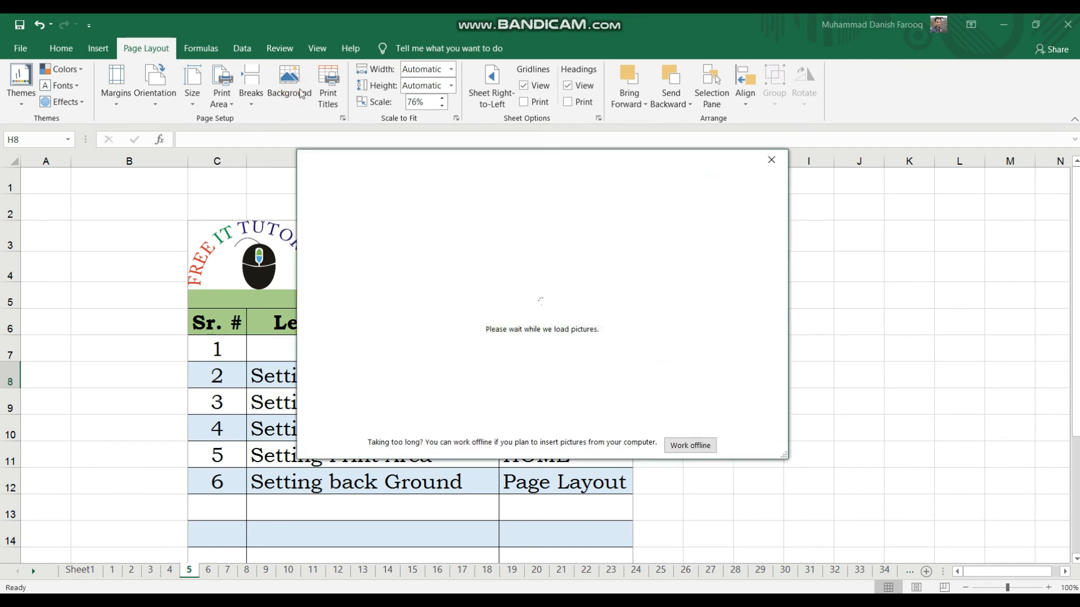
pyautogui.click(424, 233)
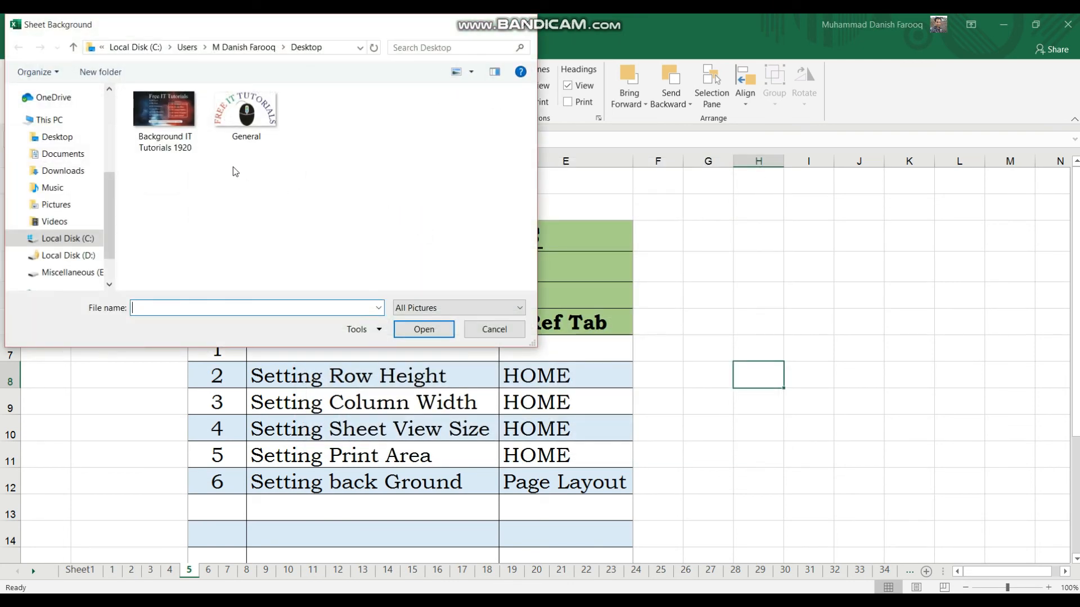
pyautogui.click(185, 140)
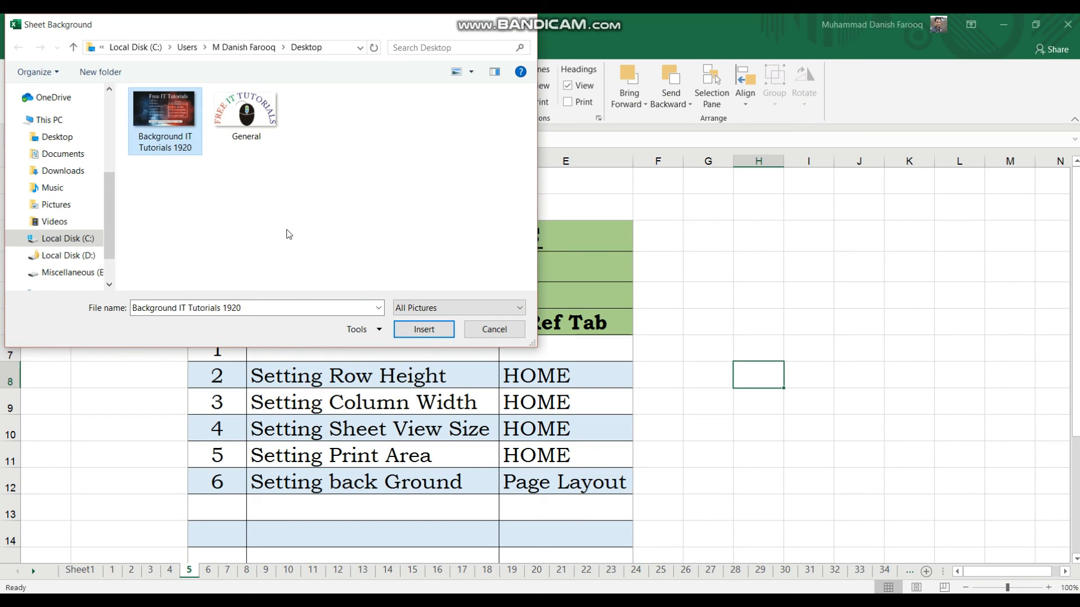
pyautogui.click(440, 332)
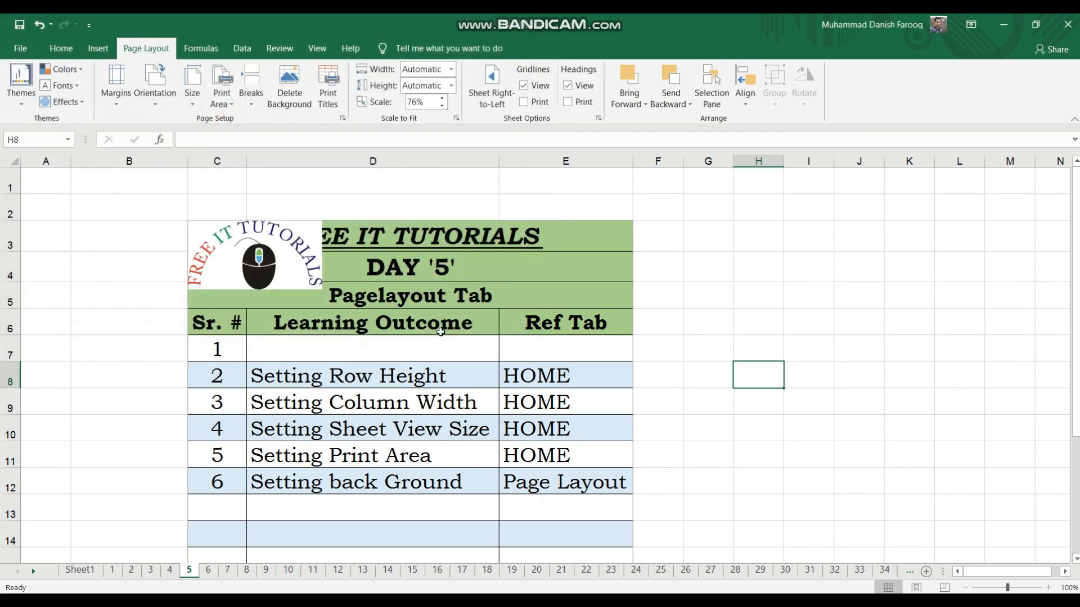
# - Inspect the Background IT Tutorials 1920 picture across the sheet and remove it from the background
pyautogui.scroll(-9, 782, 340)
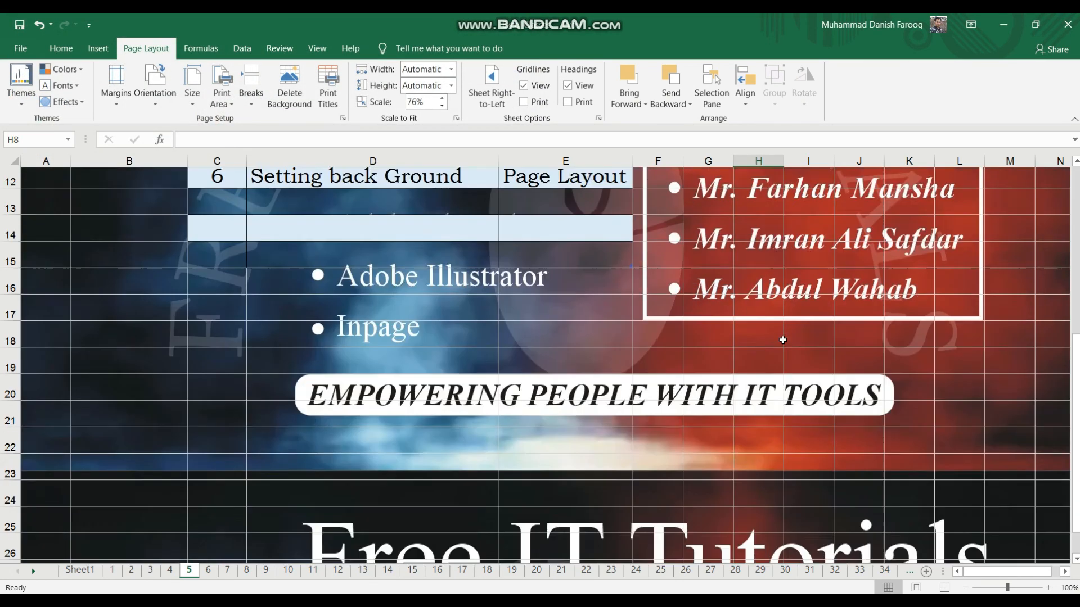
pyautogui.scroll(-5, 782, 340)
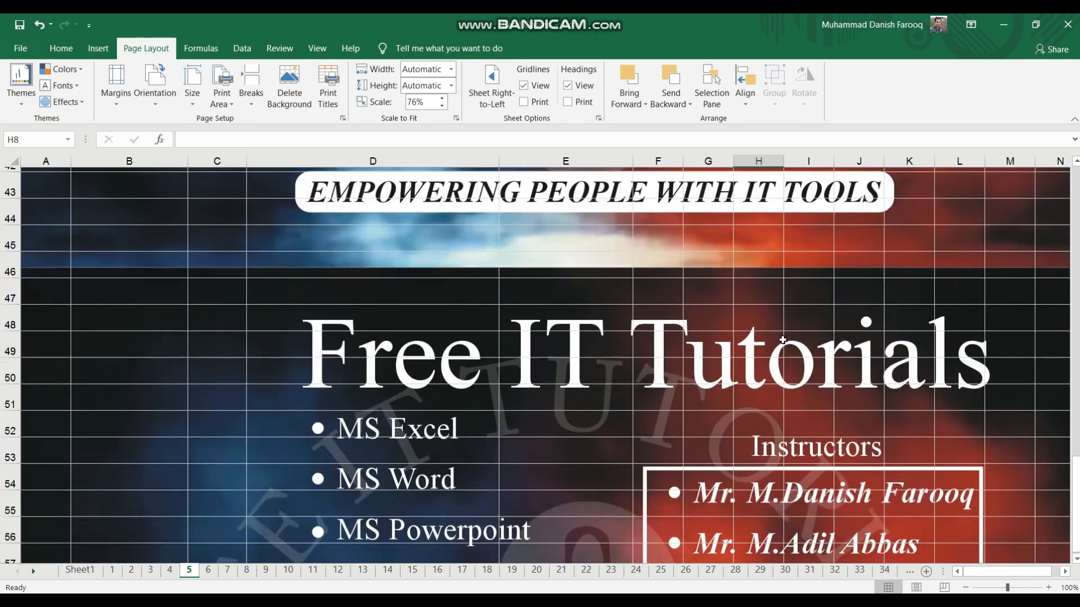
pyautogui.scroll(10, 782, 341)
pyautogui.scroll(4, 782, 341)
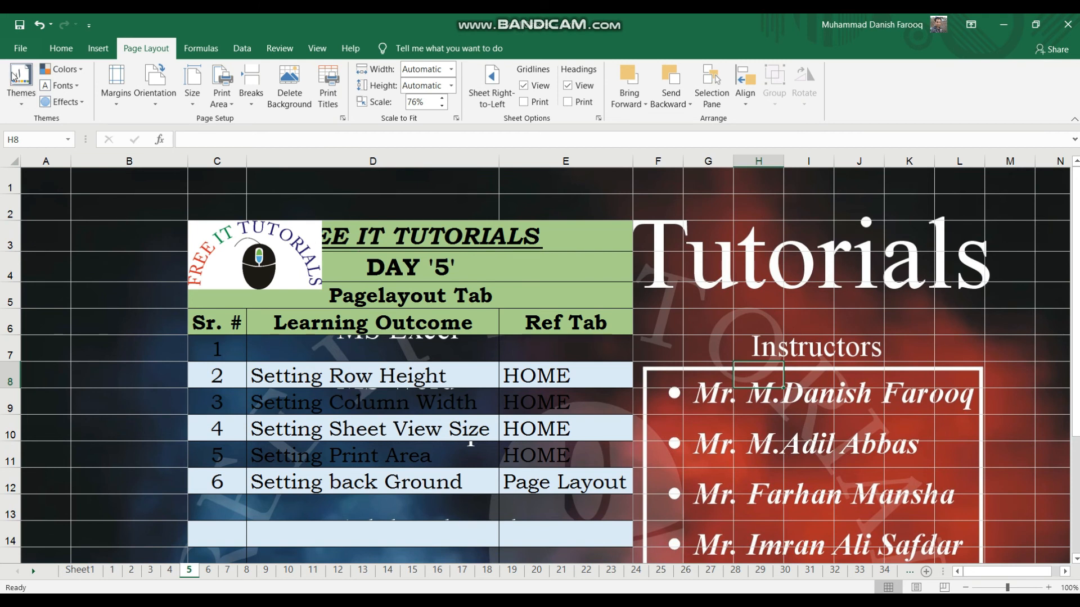
pyautogui.click(286, 101)
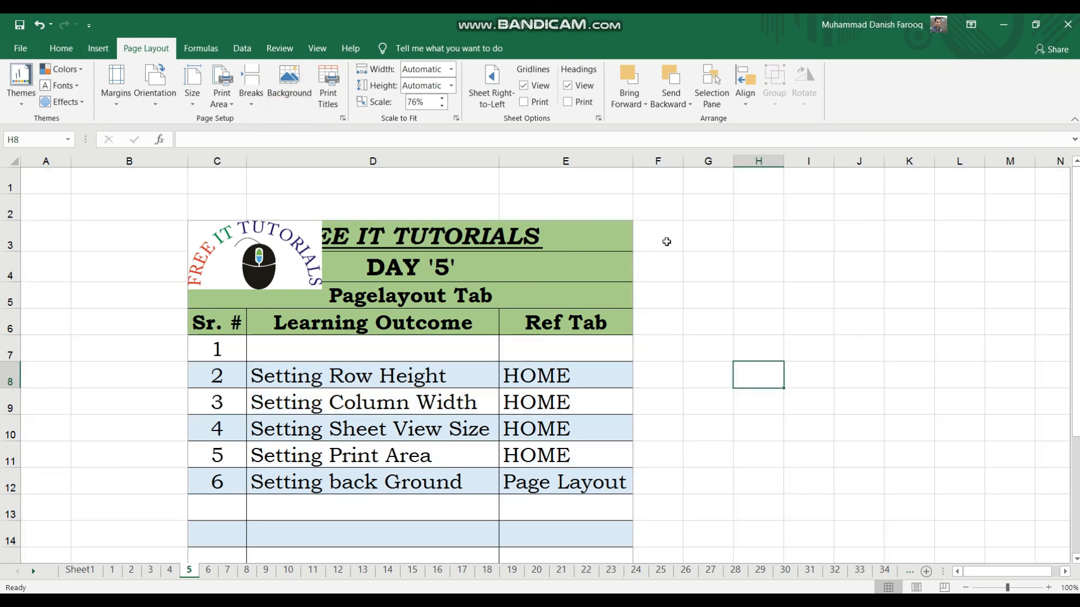
pyautogui.click(719, 304)
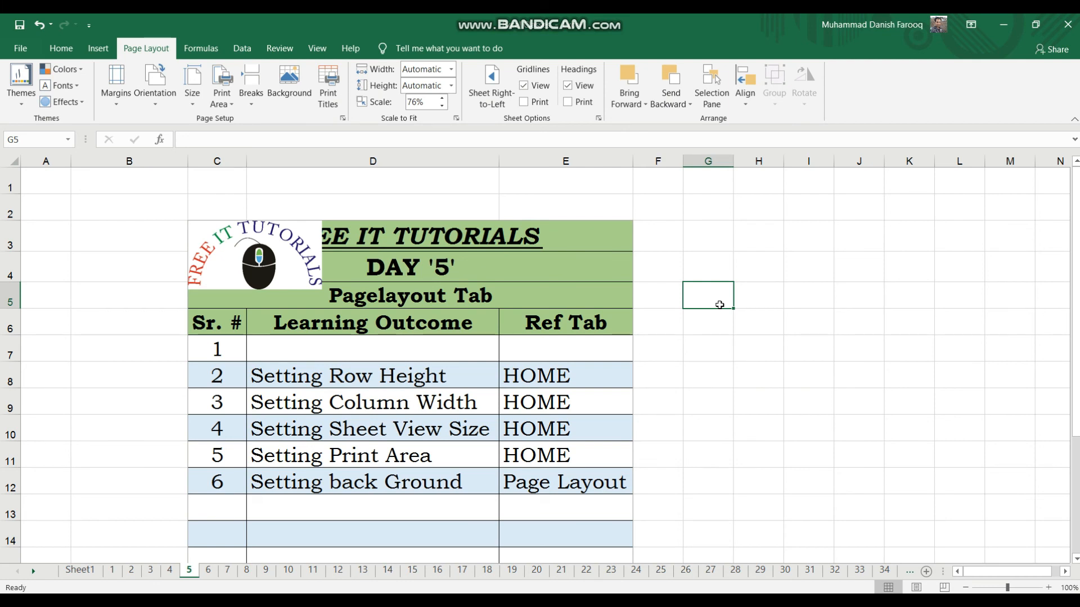
pyautogui.click(367, 454)
pyautogui.click(376, 484)
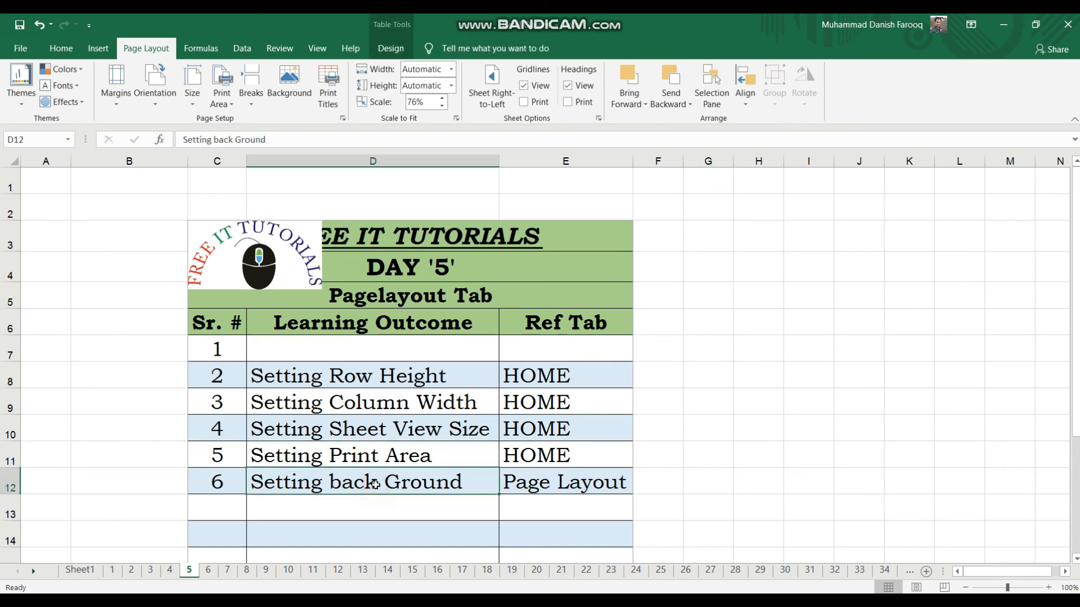